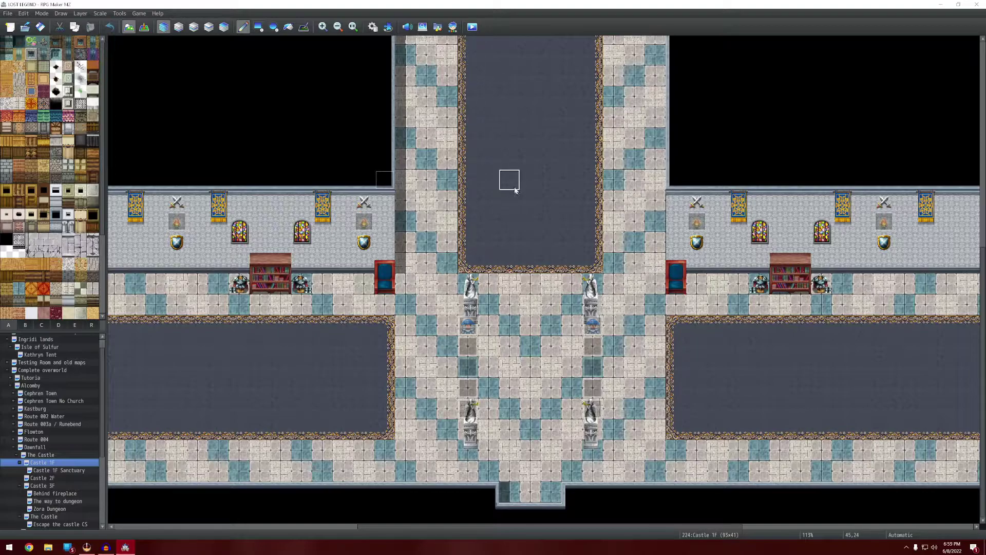
# Scroll the Testing Room map and toggle repeatedly between event (F6) and map (F5) editing modes.
pyautogui.hscroll(8, 515, 190)
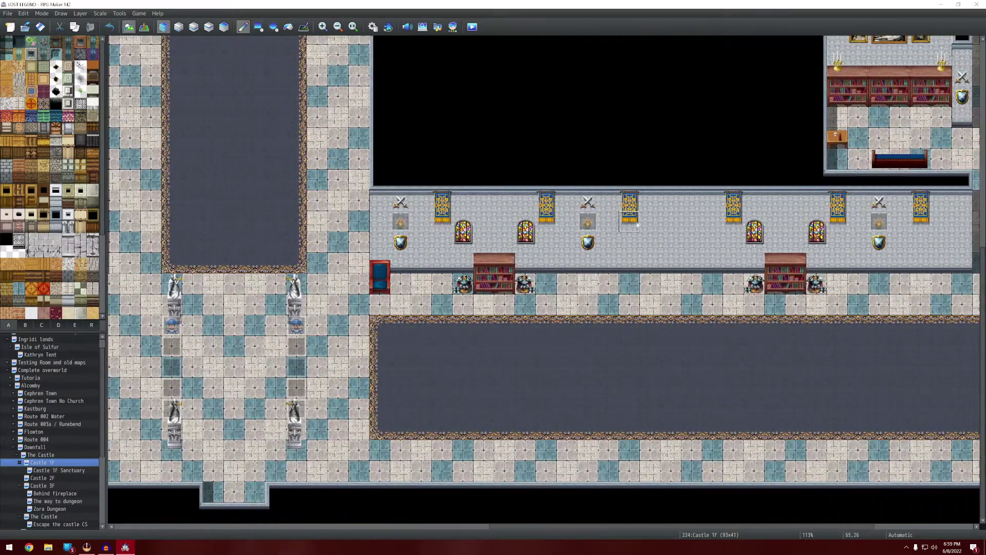
pyautogui.hscroll(-8, 637, 224)
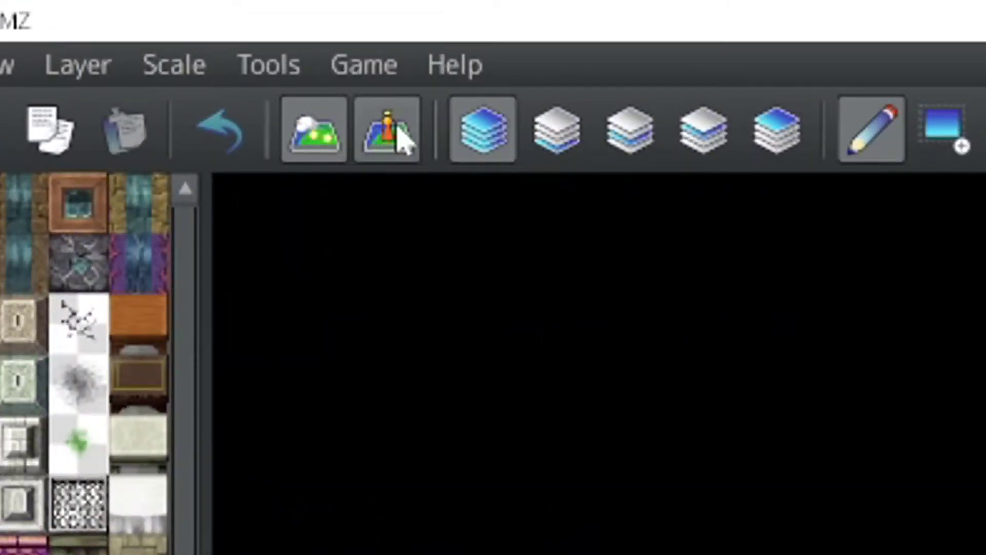
pyautogui.hscroll(-5, 565, 359)
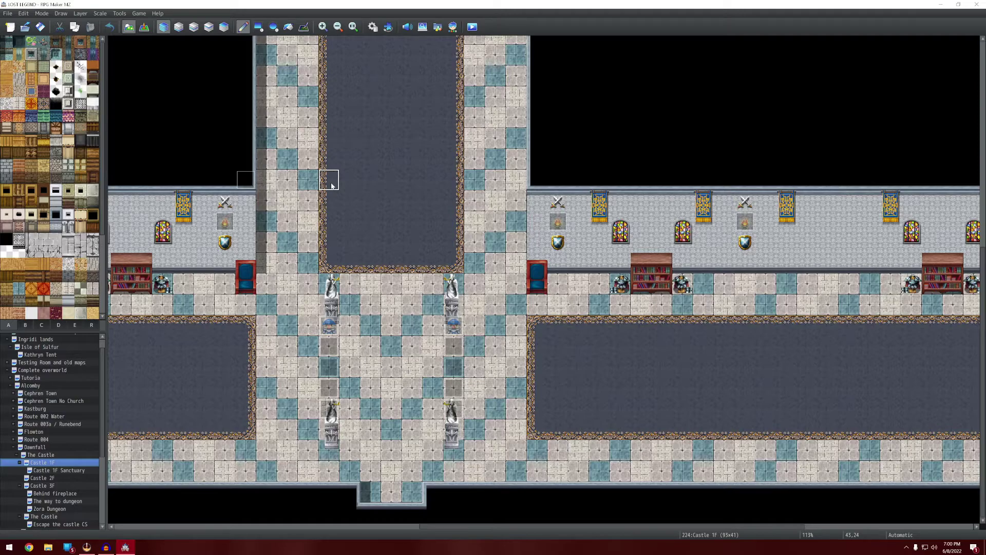
pyautogui.press('F6')
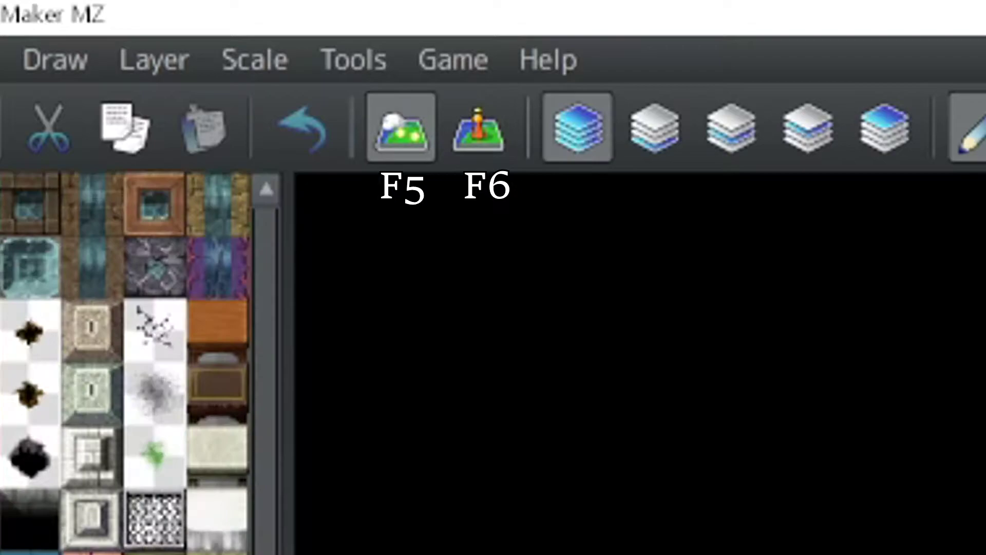
pyautogui.press('F5')
pyautogui.press('F6')
pyautogui.press('F5')
pyautogui.press('F6')
pyautogui.press('F5')
pyautogui.press('F6')
pyautogui.press('F5')
pyautogui.press('F6')
pyautogui.press('F5')
pyautogui.press('F6')
pyautogui.press('F5')
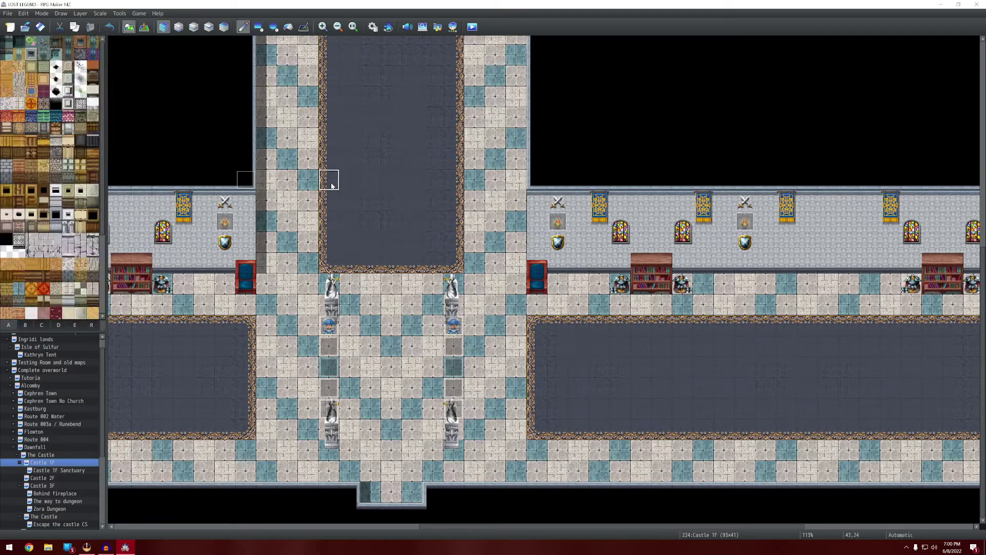
pyautogui.press('F6')
pyautogui.press('F5')
# Peek at the game database twice with F9, then run a quick Ctrl+R playtest and close it.
pyautogui.press('F9')
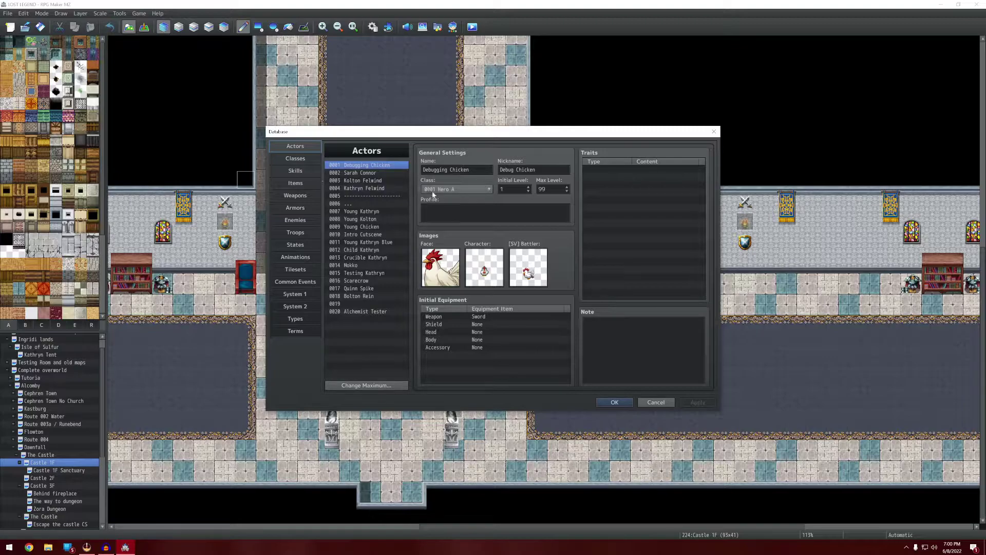
pyautogui.click(714, 132)
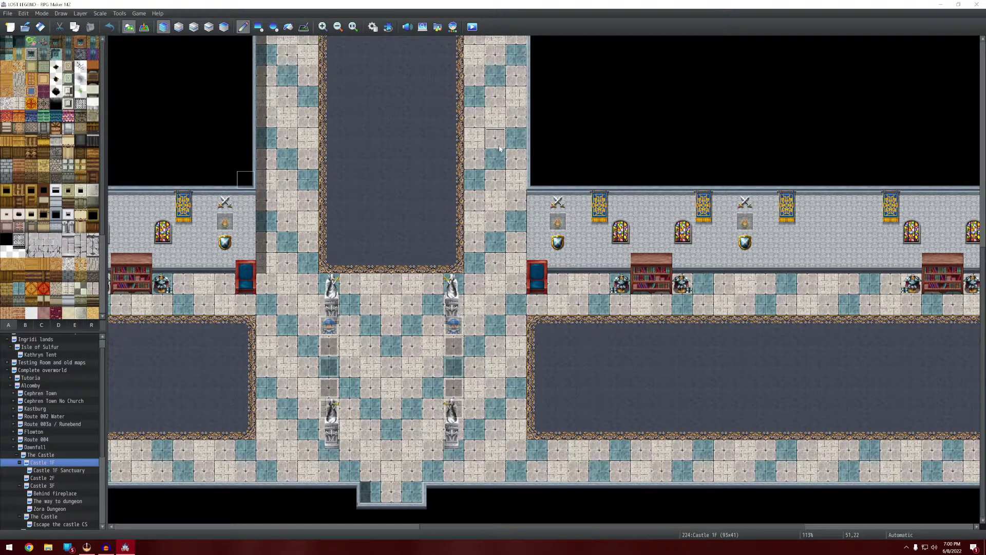
pyautogui.press('F9')
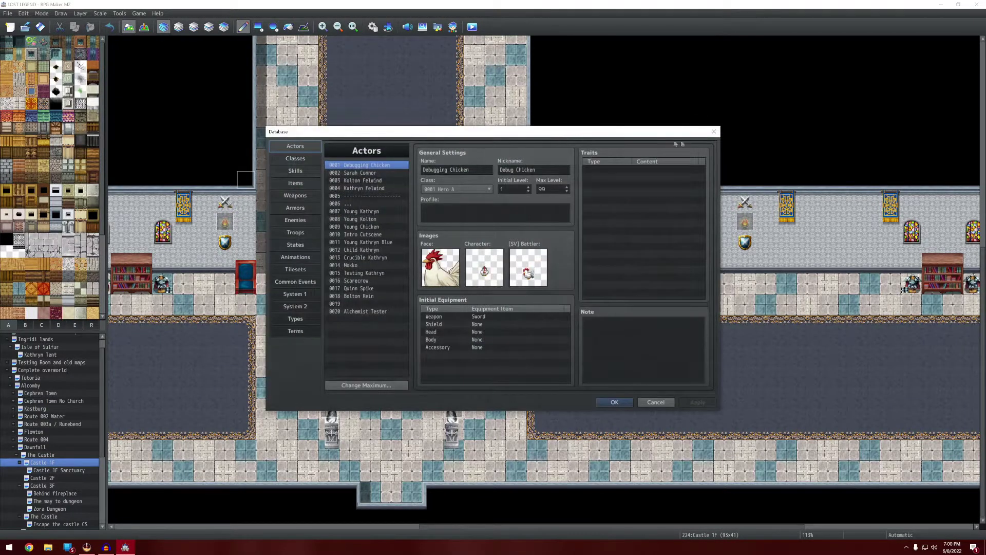
pyautogui.click(714, 132)
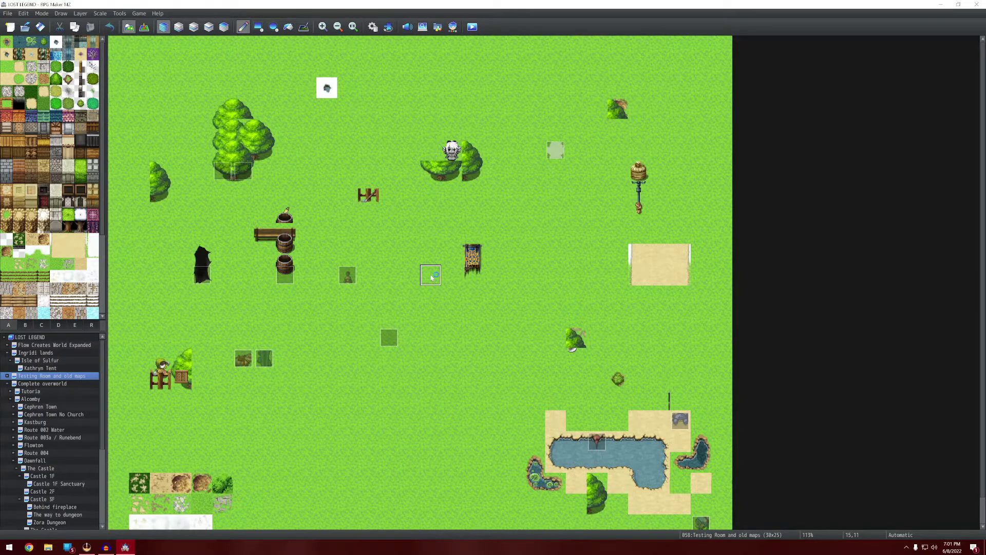
pyautogui.hotkey('ctrl', 'r')
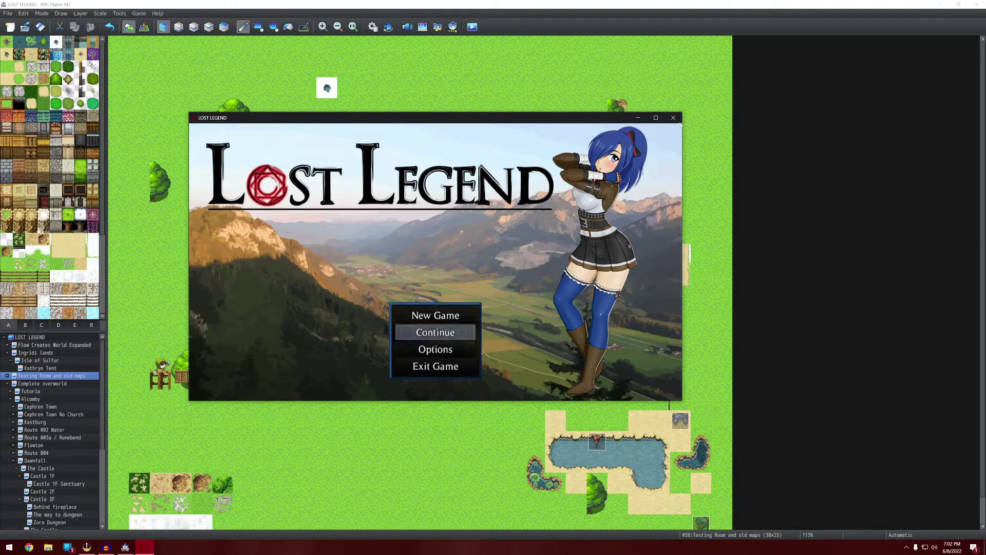
pyautogui.click(672, 119)
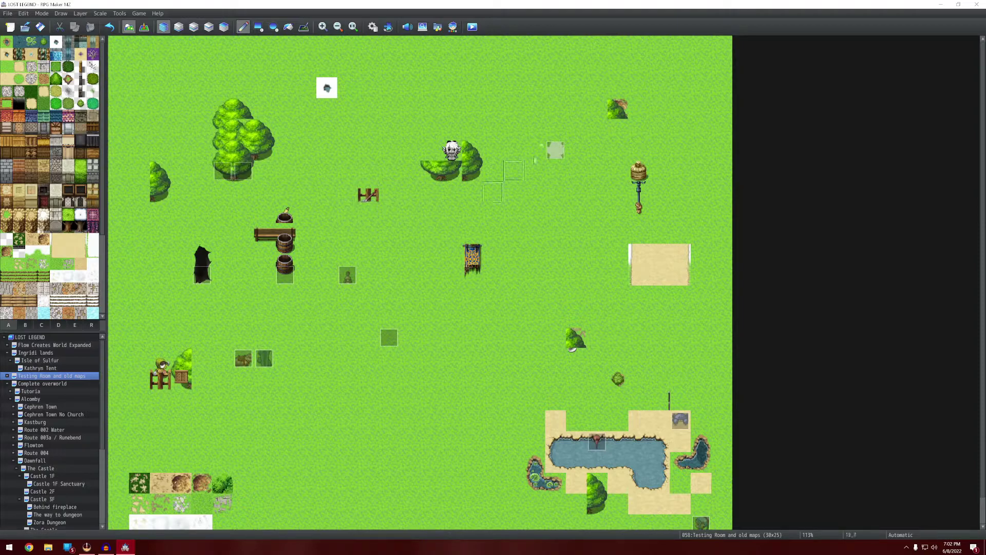
# Paint a dark-grass rectangle and a tall dark-grass patch on the meadow with the Rectangle tool.
pyautogui.click(257, 27)
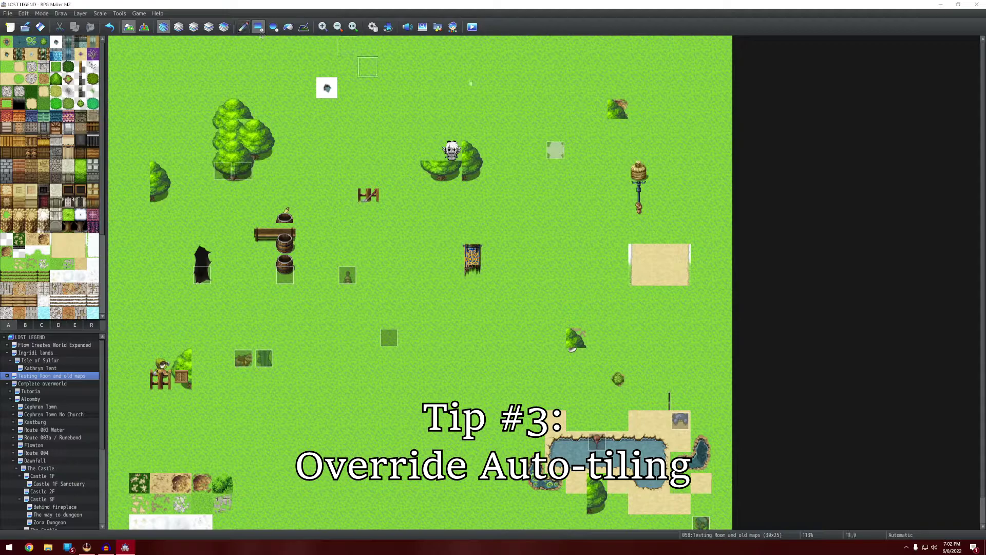
pyautogui.moveTo(448, 63); pyautogui.dragTo(493, 109)
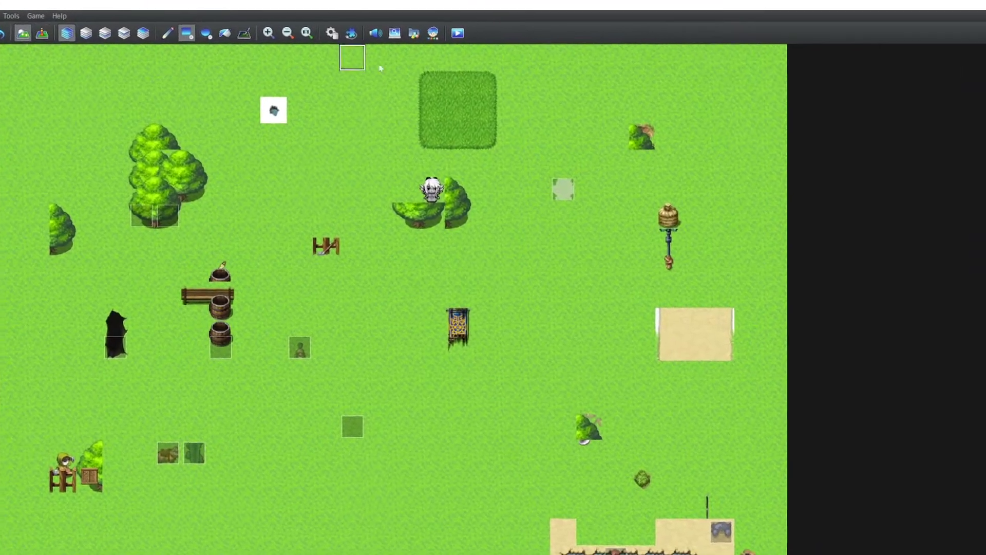
pyautogui.click(320, 76)
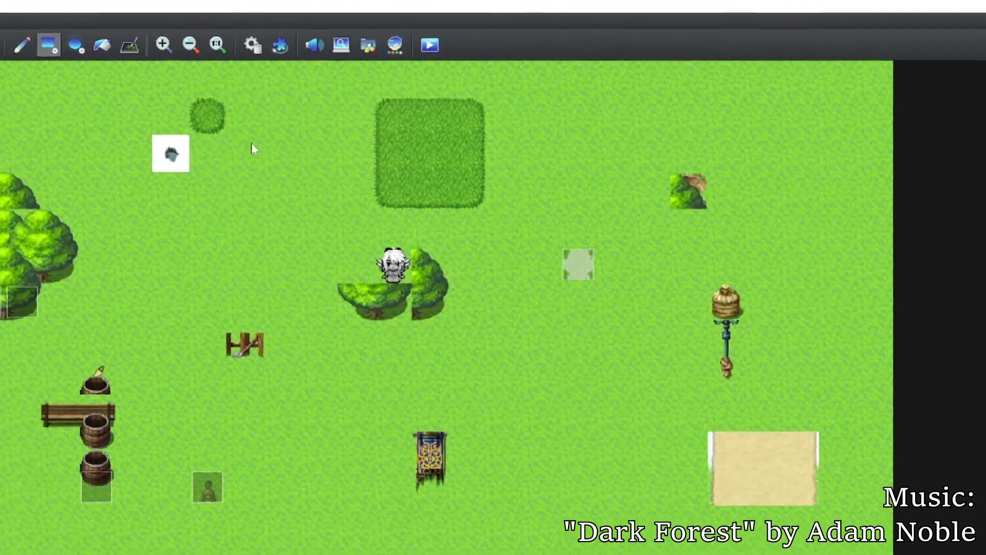
pyautogui.moveTo(253, 148); pyautogui.dragTo(243, 260)
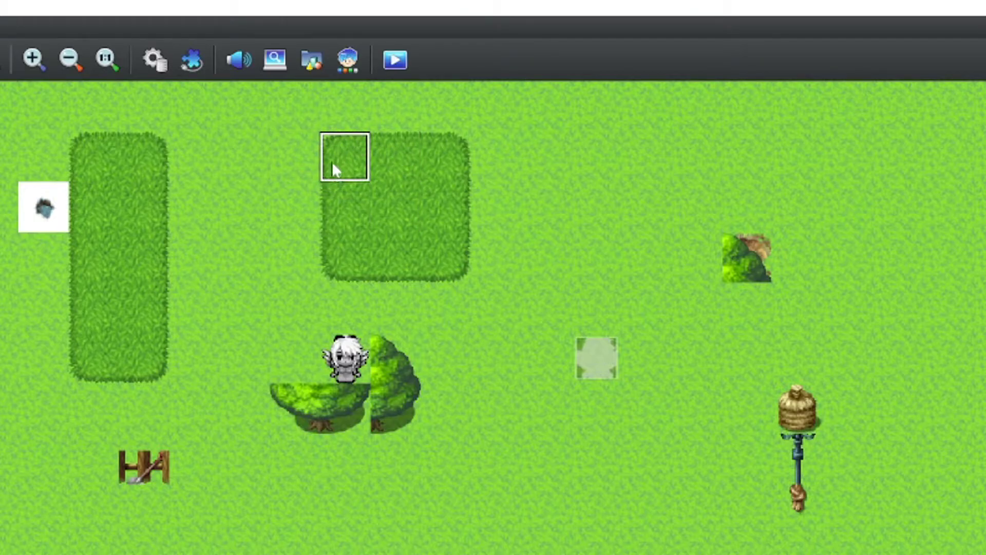
# Paint long one-tile-high dark-grass strips across the right side of the meadow.
pyautogui.click(596, 157)
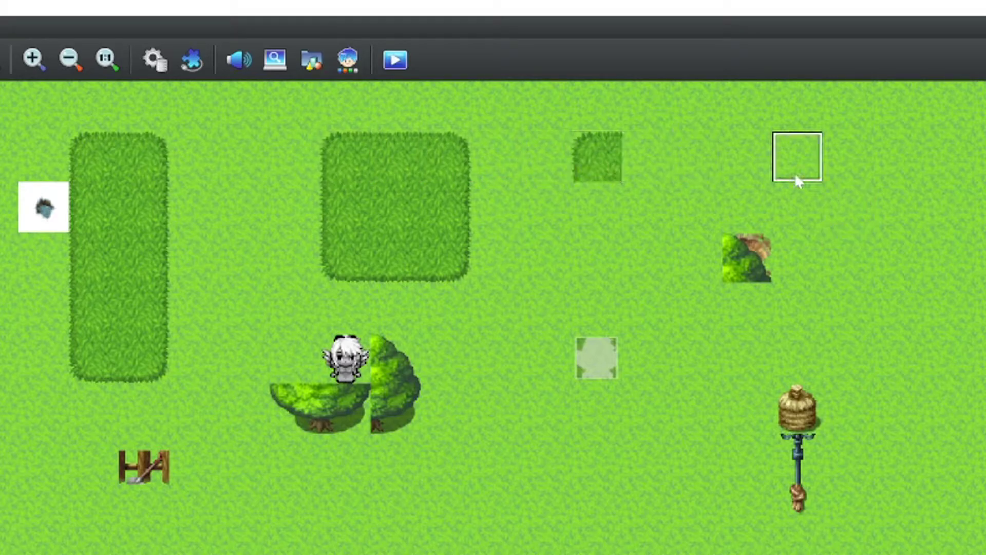
pyautogui.moveTo(661, 158); pyautogui.dragTo(770, 160)
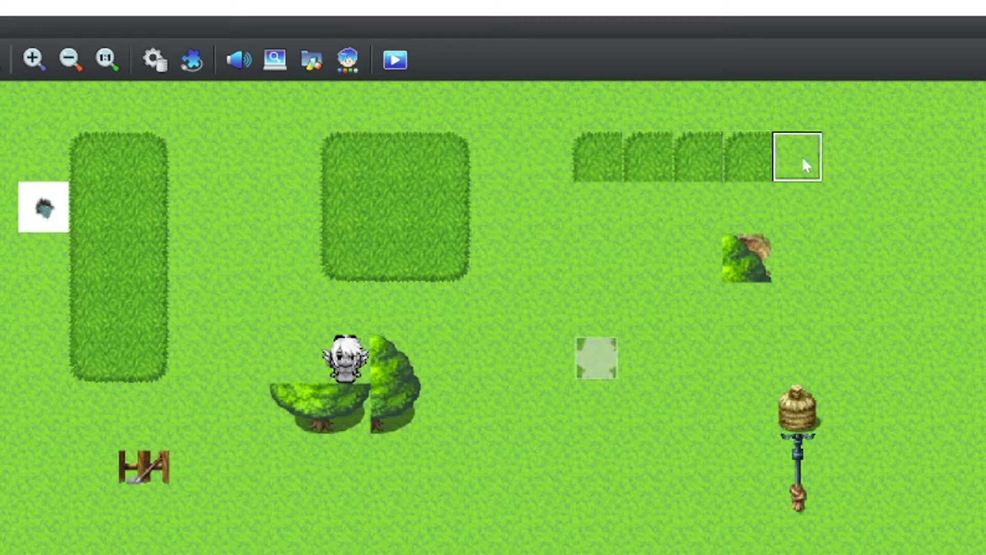
pyautogui.moveTo(605, 201); pyautogui.dragTo(847, 206)
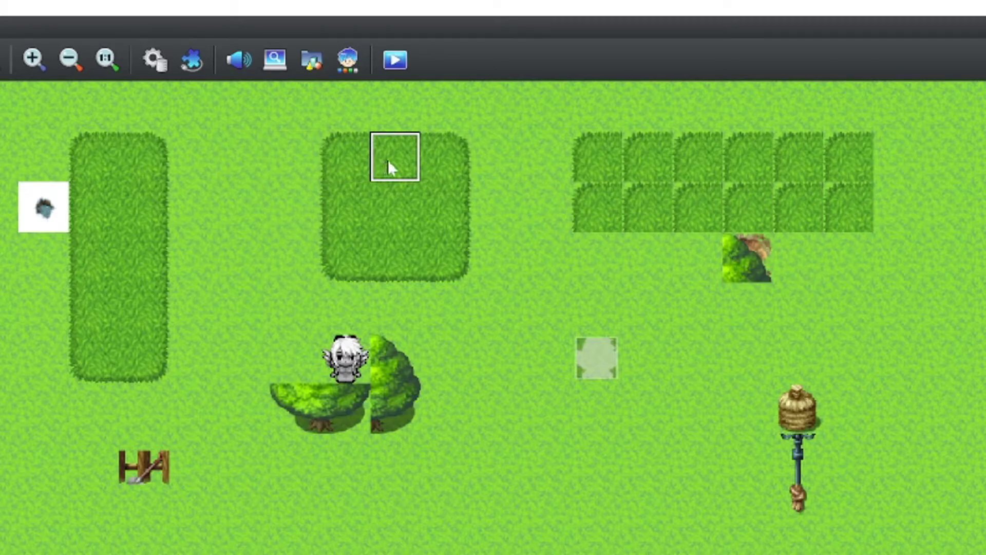
pyautogui.moveTo(598, 165); pyautogui.dragTo(793, 170)
pyautogui.moveTo(709, 226)
pyautogui.mouseDown()
pyautogui.moveTo(817, 221)
pyautogui.moveTo(639, 221)
pyautogui.mouseUp()
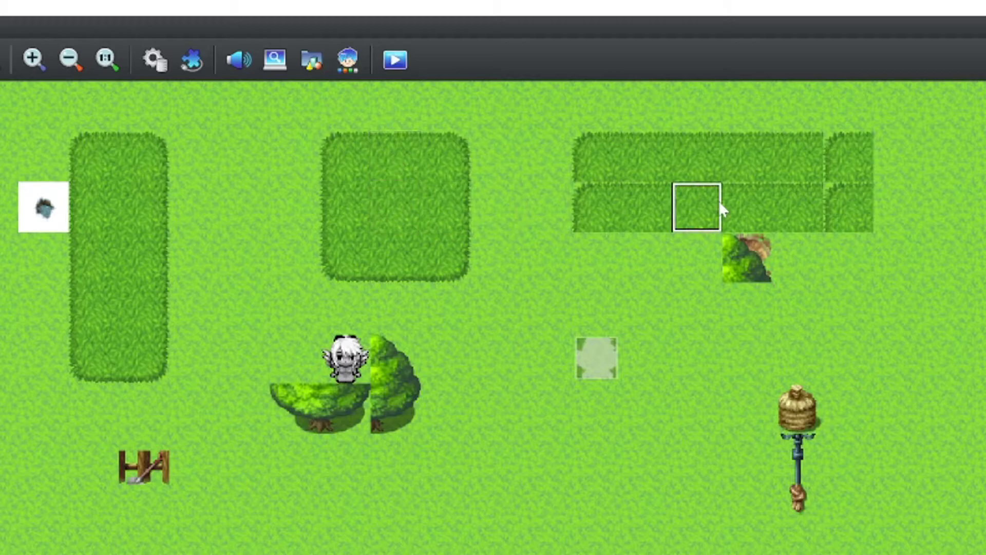
pyautogui.moveTo(588, 218)
pyautogui.mouseDown()
pyautogui.moveTo(676, 205)
pyautogui.moveTo(832, 207)
pyautogui.mouseUp()
# Shift-stamp scattered non-autotiled dark-grass tiles and a few round bushes below the strips.
pyautogui.click(494, 357)
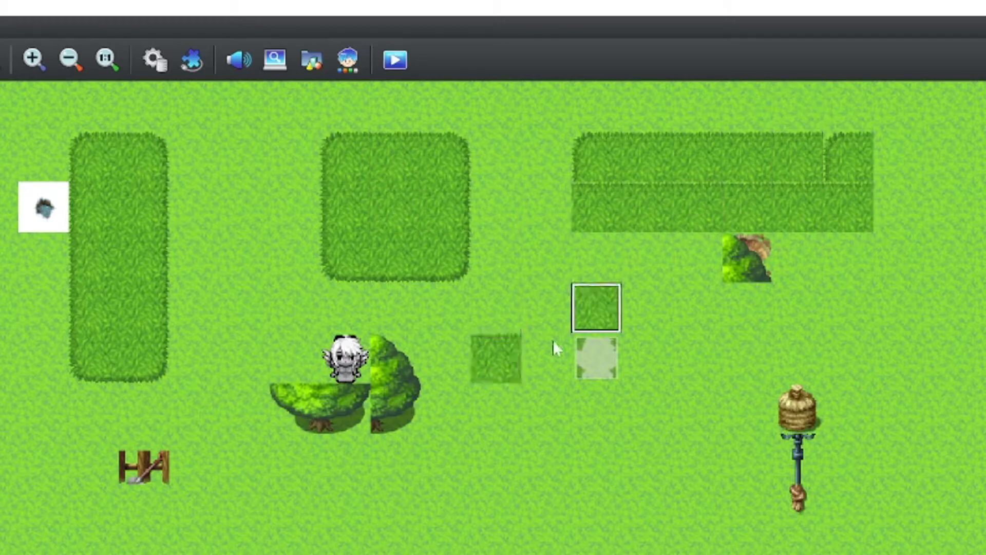
pyautogui.click(596, 308)
pyautogui.click(496, 459)
pyautogui.click(647, 508)
pyautogui.click(545, 544)
pyautogui.click(748, 358)
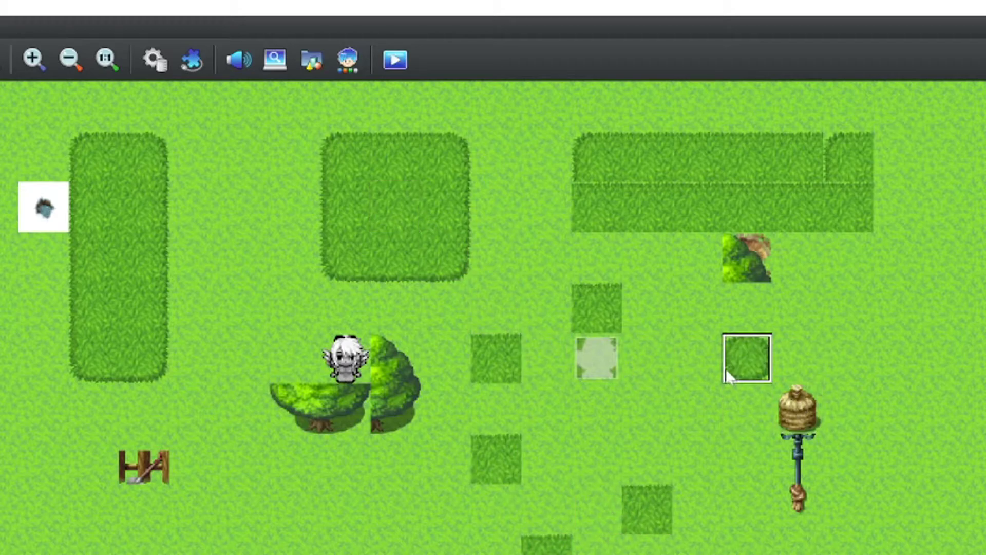
pyautogui.click(726, 372)
pyautogui.click(898, 358)
pyautogui.click(748, 509)
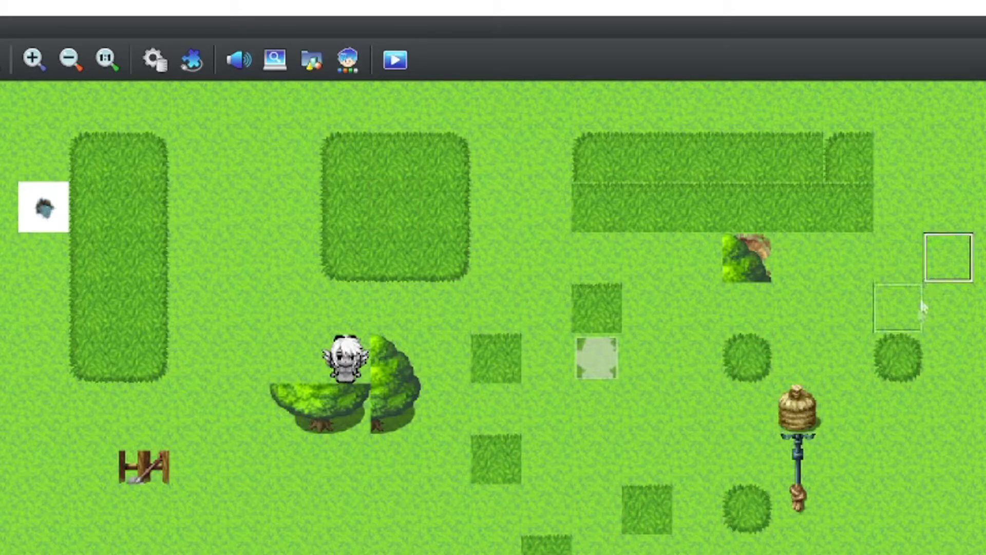
# Erase the three bushes and all stray dark-grass tiles back to plain grass.
pyautogui.click(898, 358)
pyautogui.click(747, 358)
pyautogui.click(747, 508)
pyautogui.click(647, 509)
pyautogui.click(546, 544)
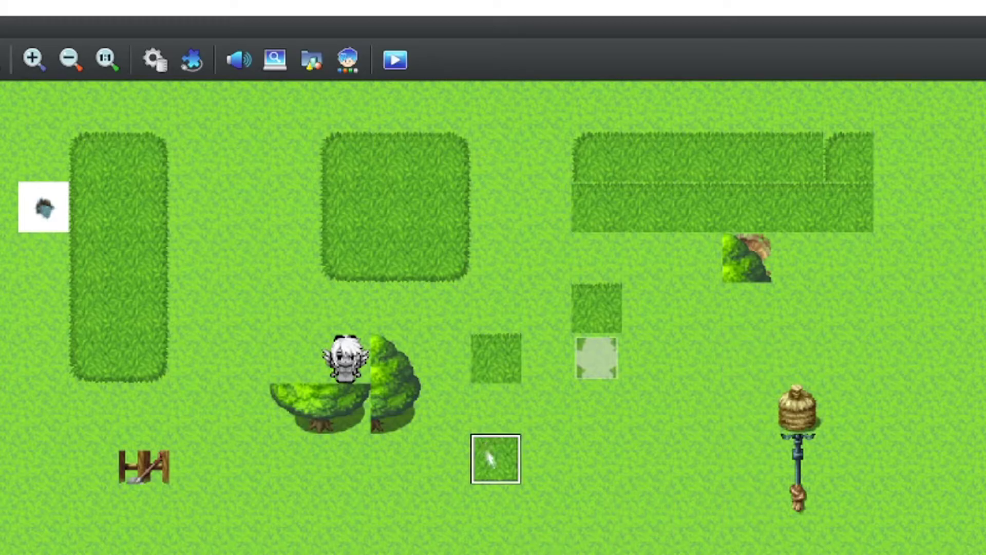
pyautogui.click(493, 459)
pyautogui.click(496, 358)
pyautogui.click(597, 308)
# Erase the strip, paint a joined hedge row, and Shift-paint an unjoined hedge row beneath it.
pyautogui.moveTo(596, 156)
pyautogui.mouseDown()
pyautogui.moveTo(850, 159)
pyautogui.moveTo(595, 205)
pyautogui.mouseUp()
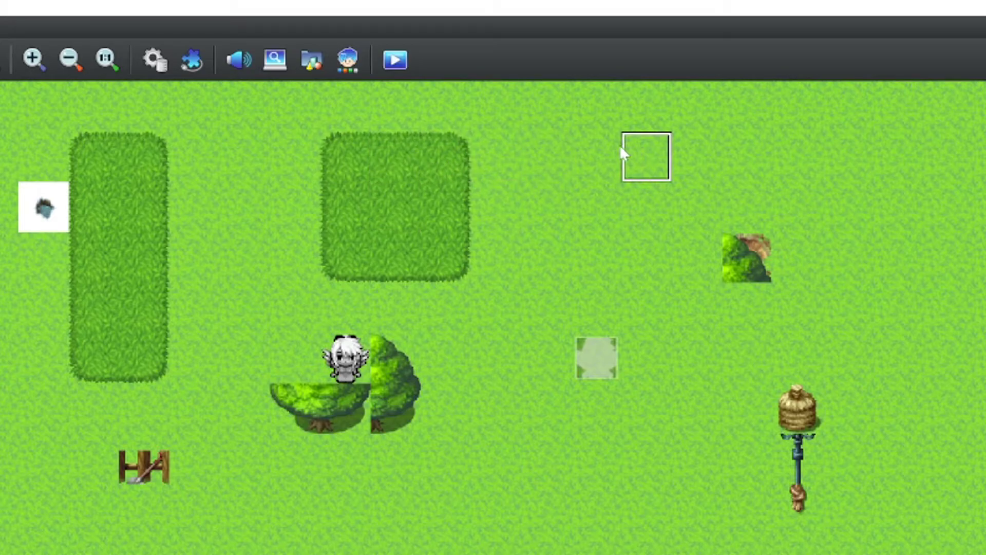
pyautogui.moveTo(553, 140); pyautogui.dragTo(809, 154)
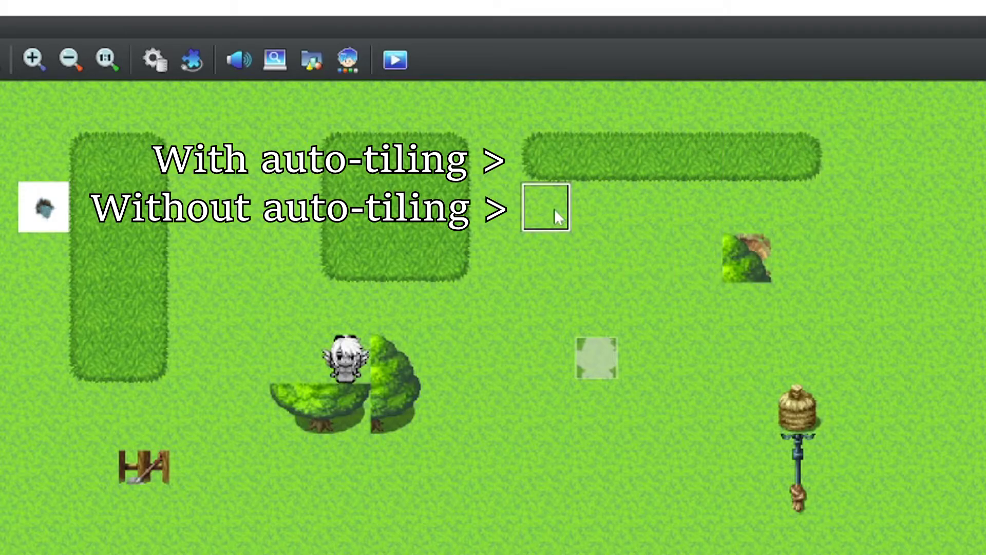
pyautogui.moveTo(553, 208); pyautogui.dragTo(809, 211)
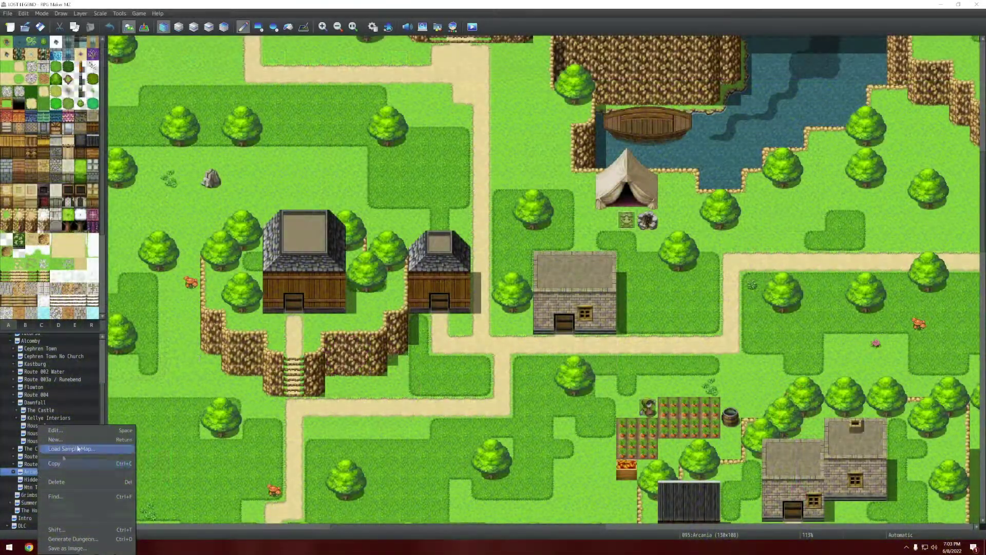
pyautogui.click(339, 27)
# Zoom out and pan across the Arcania map to see the whole island.
pyautogui.click(338, 27)
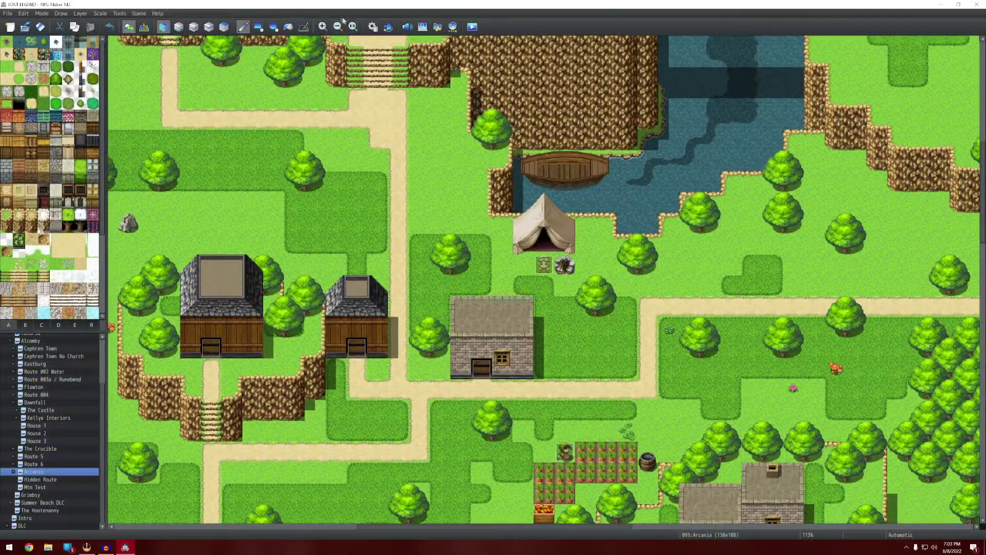
pyautogui.click(338, 27)
pyautogui.click(338, 27)
pyautogui.scroll(-10, 390, 214)
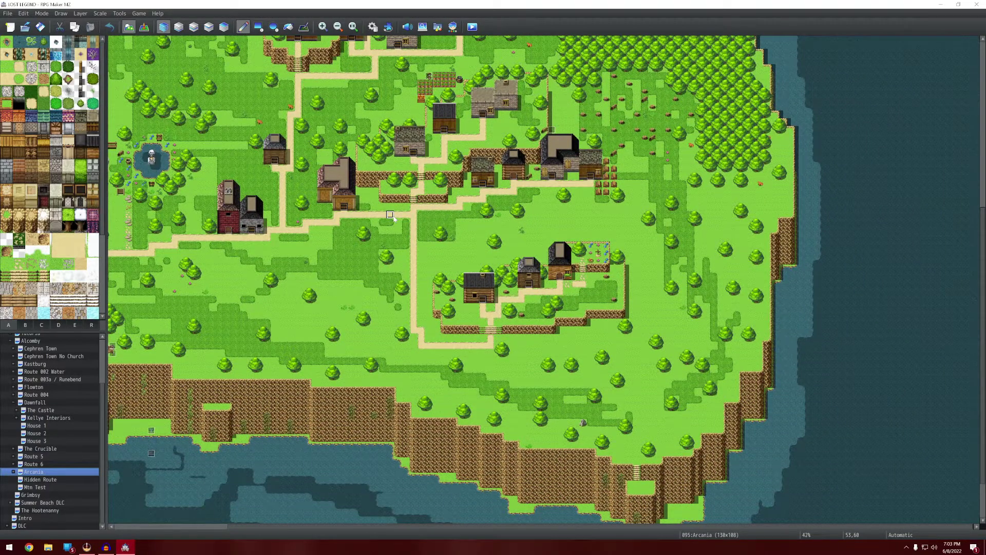
pyautogui.scroll(10, 382, 207)
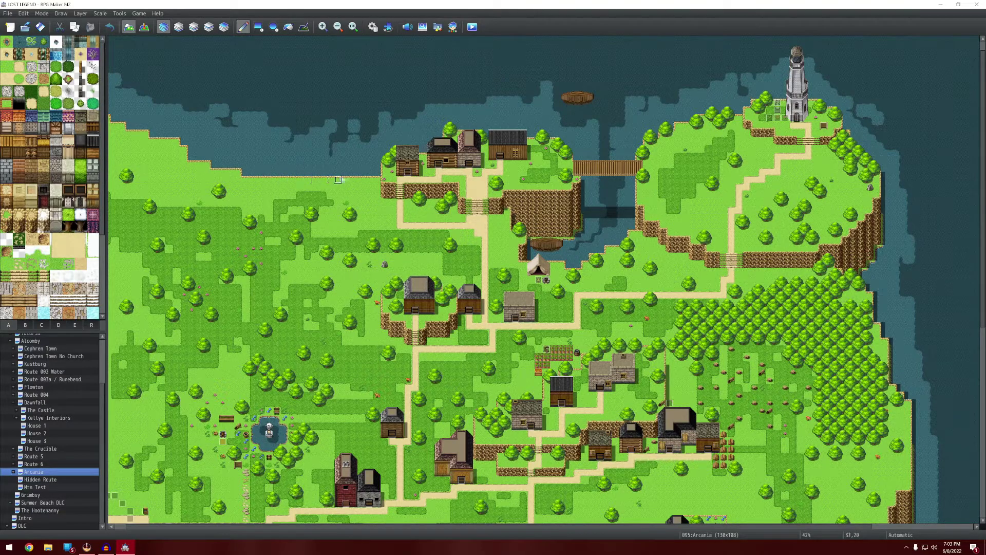
pyautogui.scroll(-5, 407, 171)
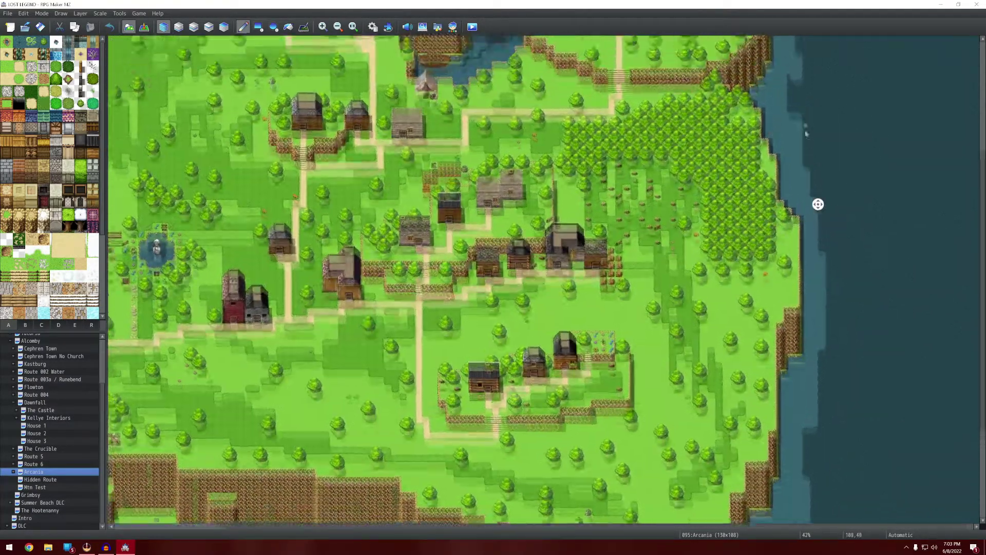
pyautogui.scroll(-5, 830, 269)
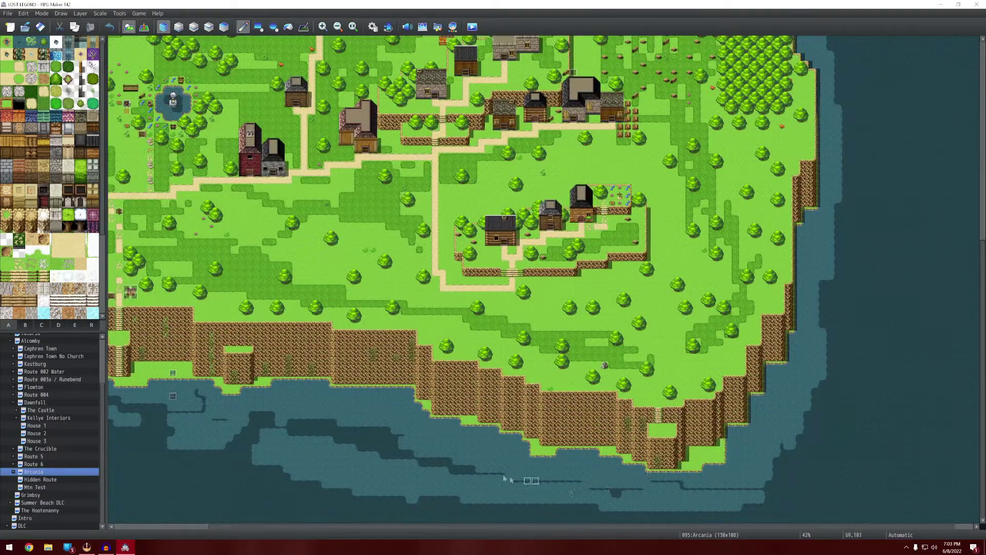
pyautogui.hscroll(-3, 401, 450)
pyautogui.scroll(7, 390, 447)
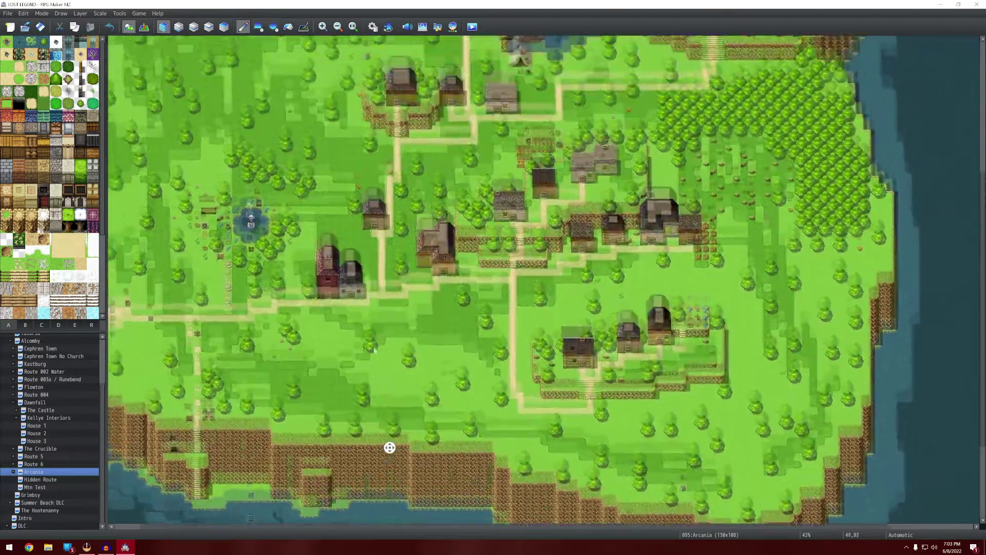
# Zoom in to 67% for a closer view of the village houses.
pyautogui.click(322, 27)
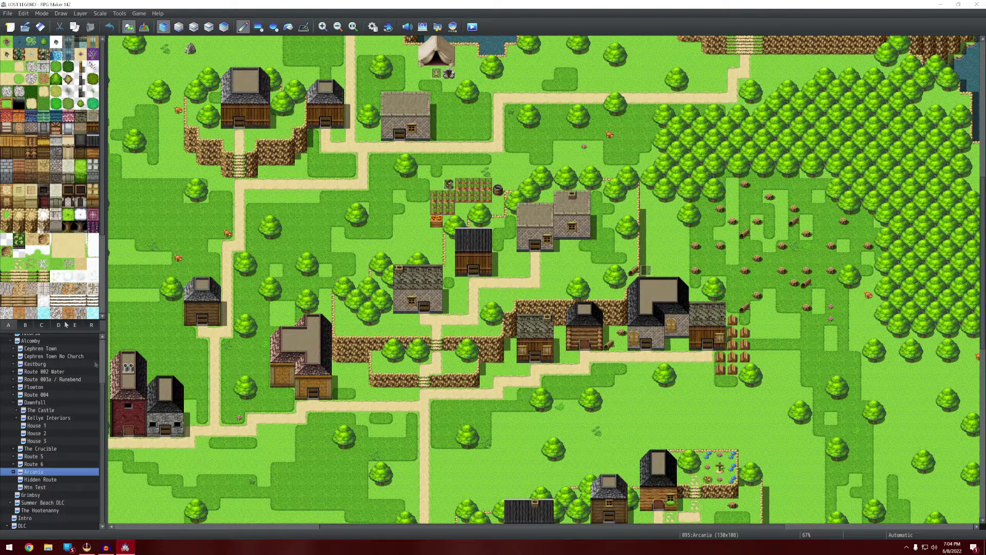
pyautogui.scroll(-1, 176, 247)
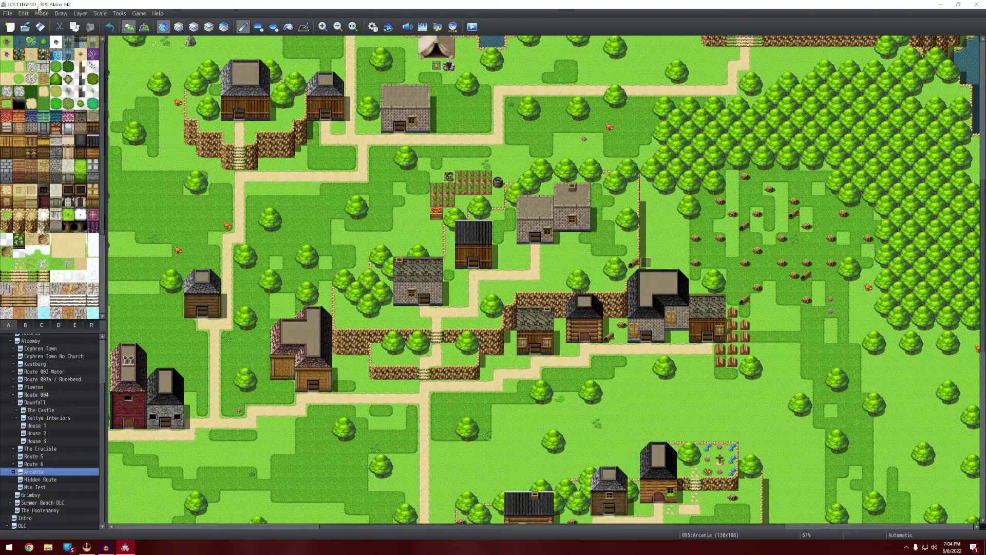
pyautogui.click(9, 14)
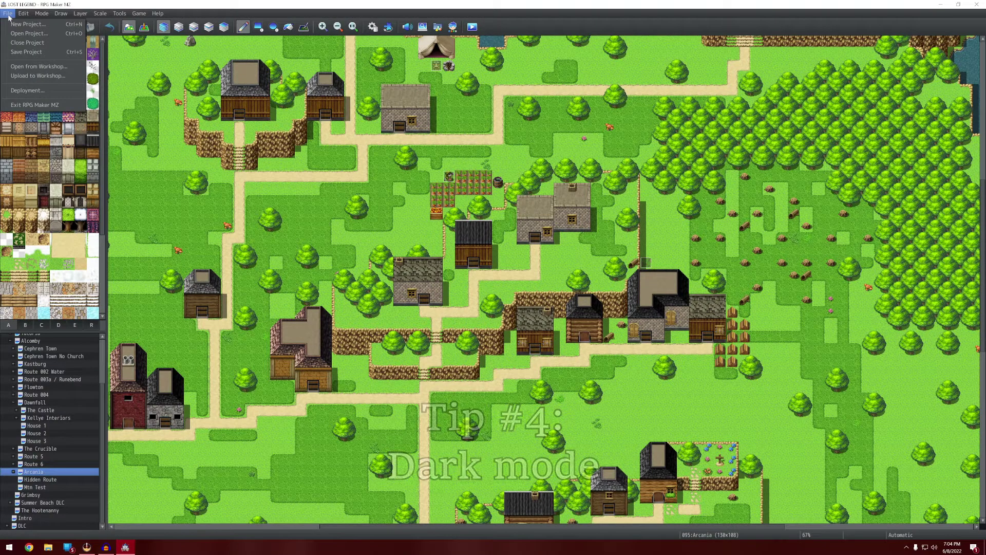
# Apply the High Contrast Black theme in Tools > Options.
pyautogui.click(124, 24)
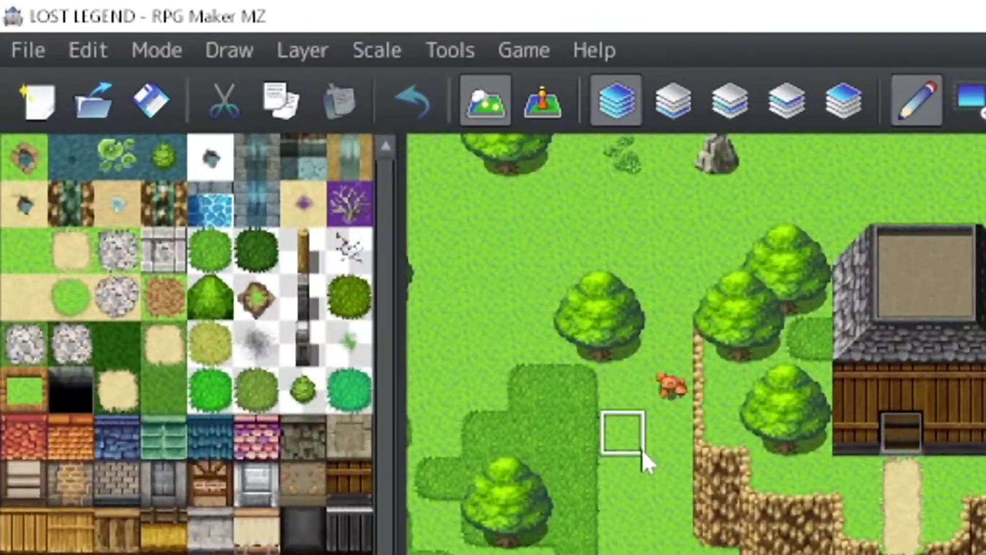
pyautogui.click(258, 29)
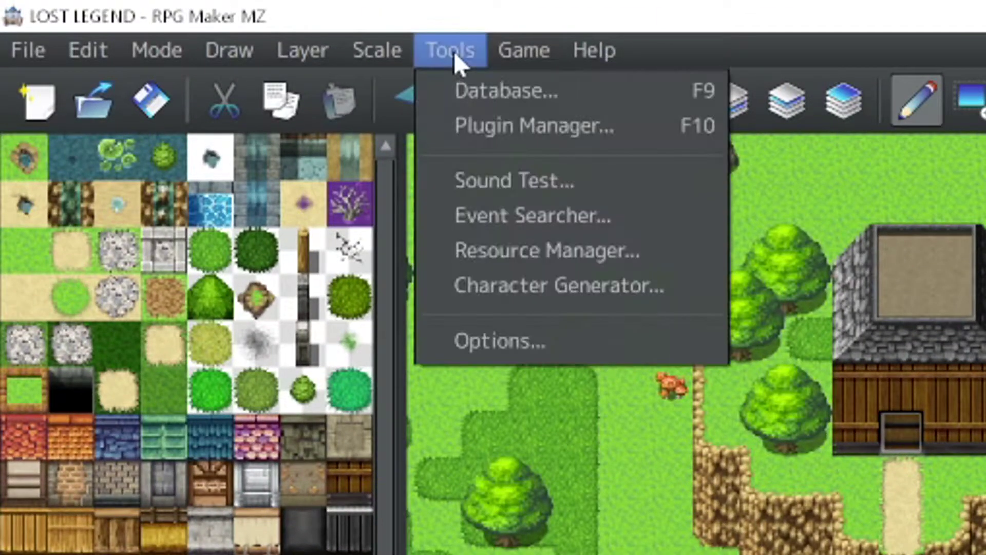
pyautogui.click(501, 347)
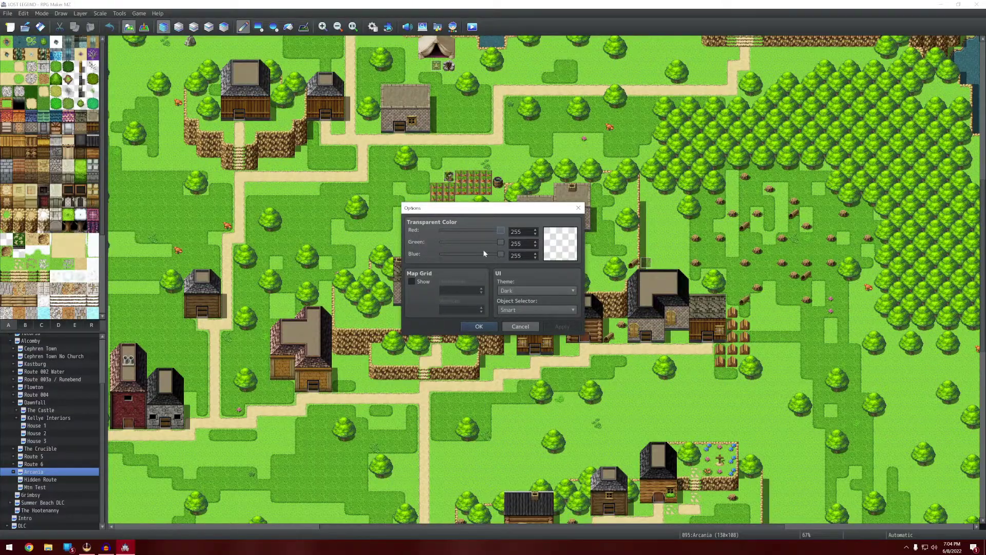
pyautogui.click(532, 291)
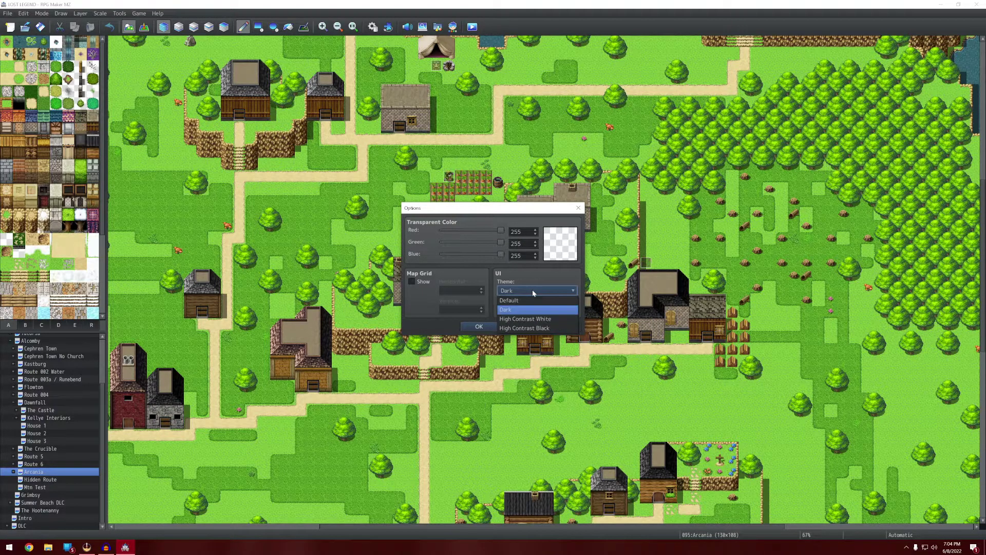
pyautogui.click(537, 329)
pyautogui.click(562, 326)
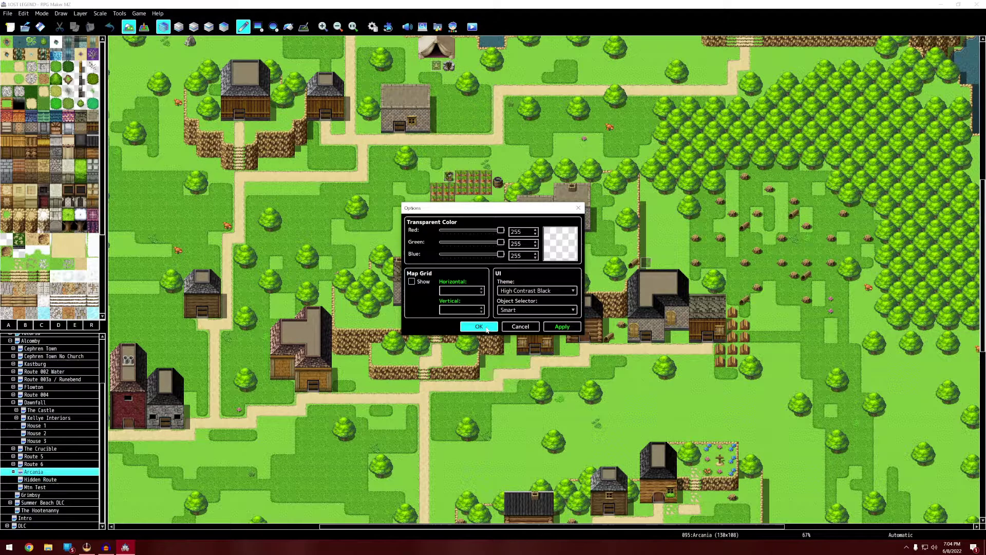
# Switch back to the Dark theme, apply it, and recheck Options to confirm Dark stays.
pyautogui.click(518, 295)
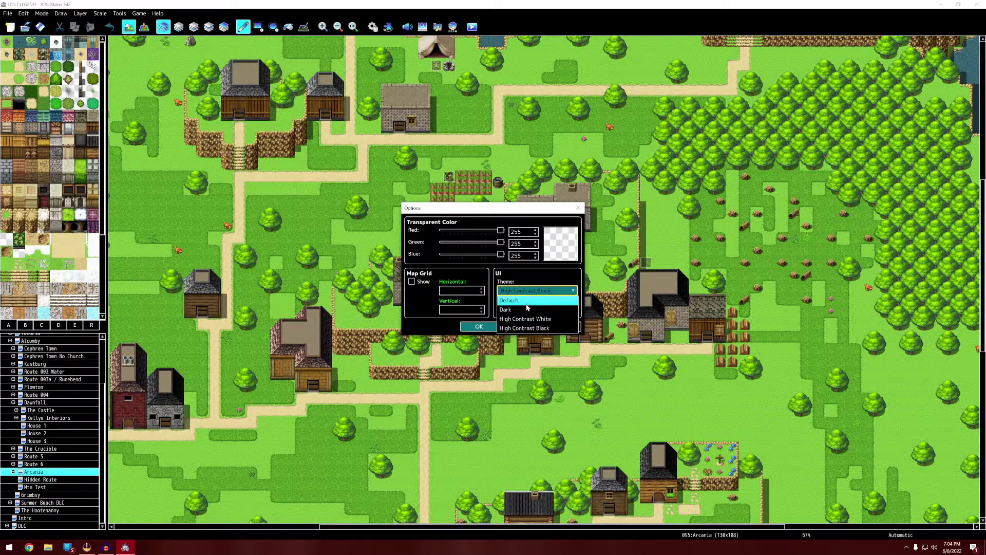
pyautogui.click(529, 309)
pyautogui.click(554, 329)
pyautogui.click(492, 328)
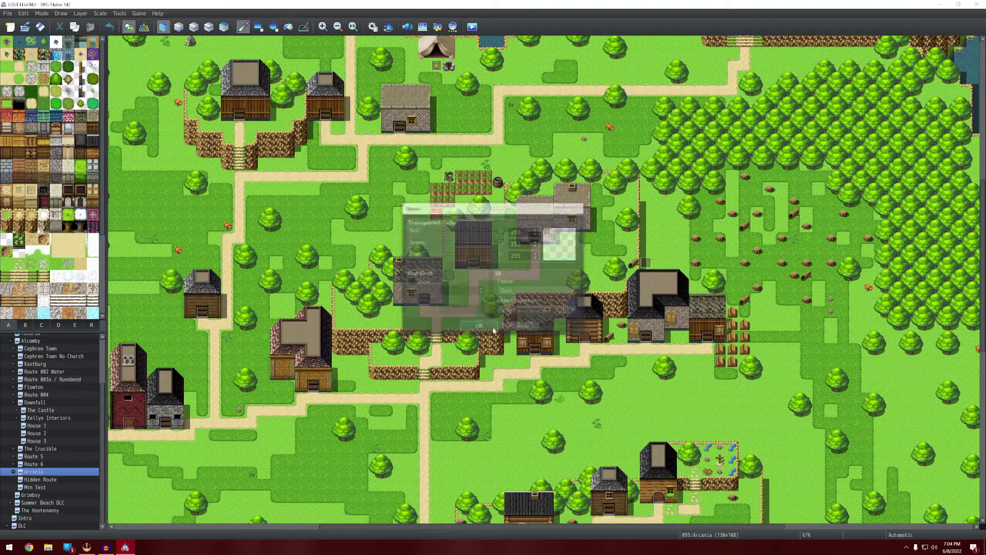
pyautogui.click(119, 13)
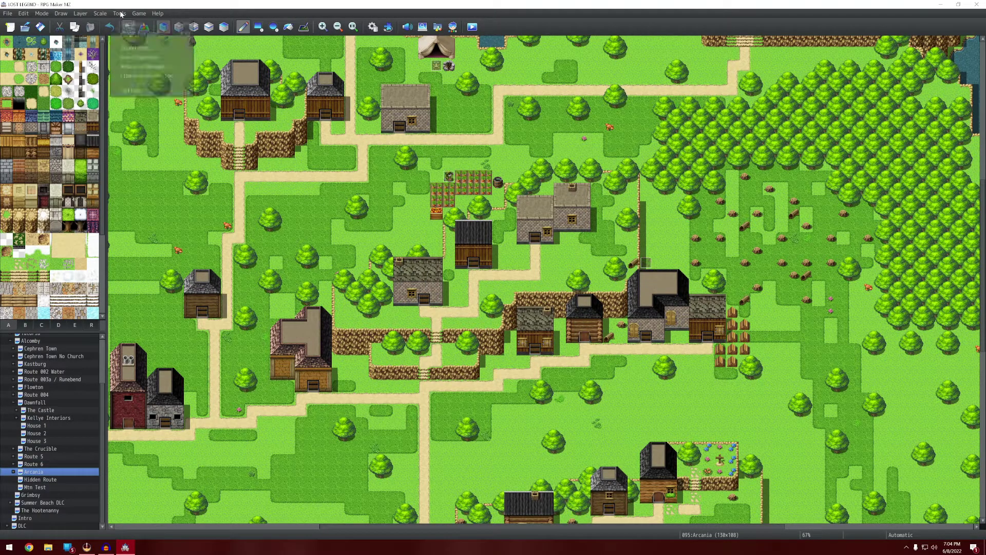
pyautogui.click(151, 93)
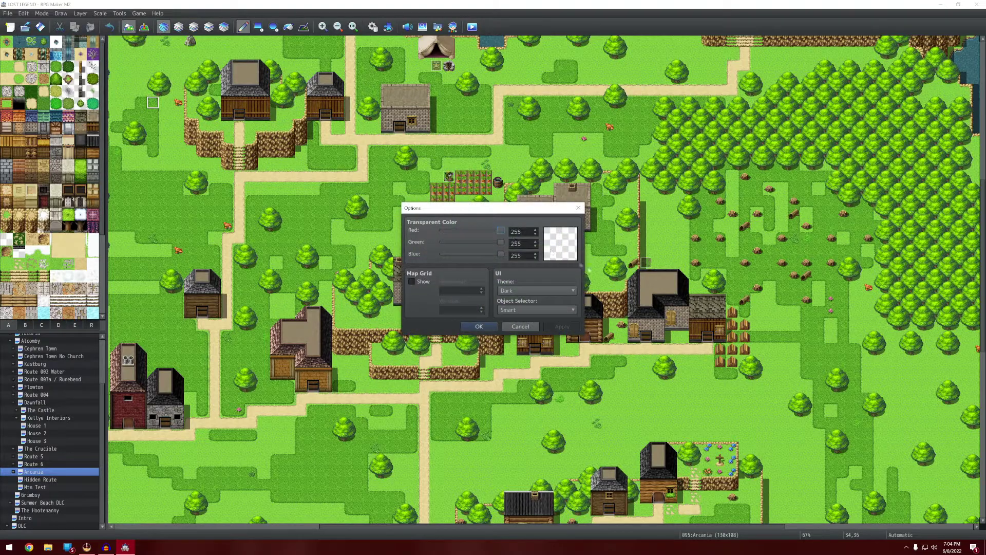
pyautogui.click(524, 286)
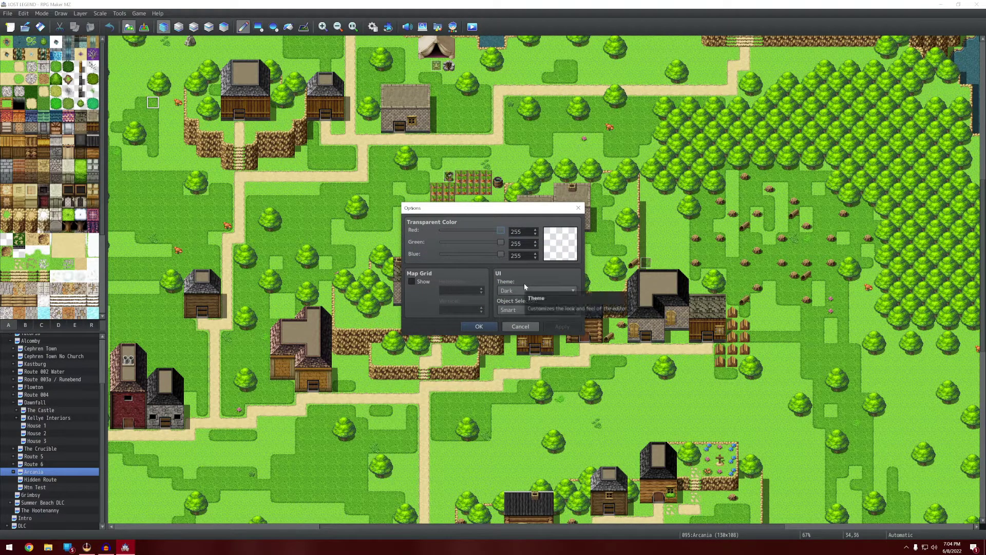
pyautogui.click(479, 327)
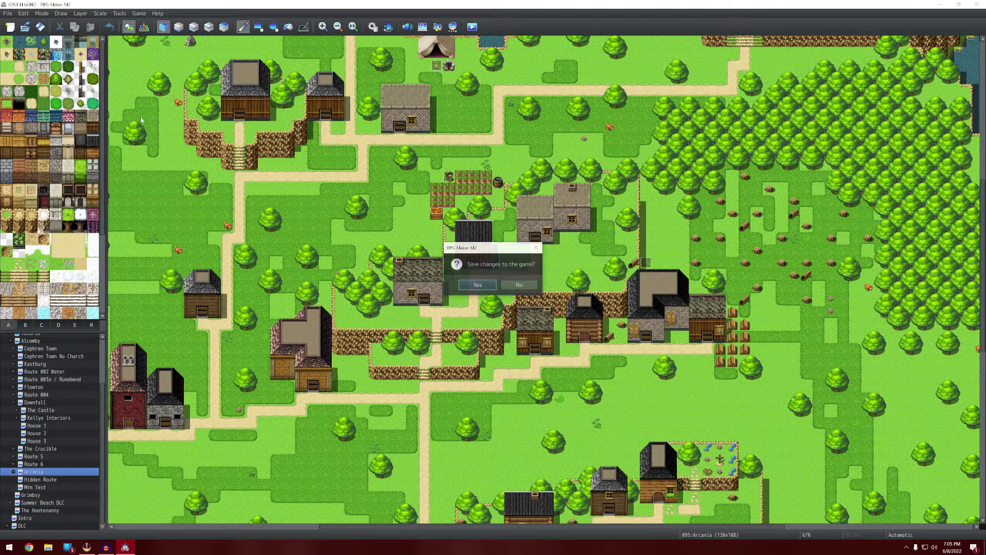
# Playtest with Ctrl+R, walk the player around the ship deck, and open developer tools with F12.
pyautogui.hotkey('ctrl', 'r')
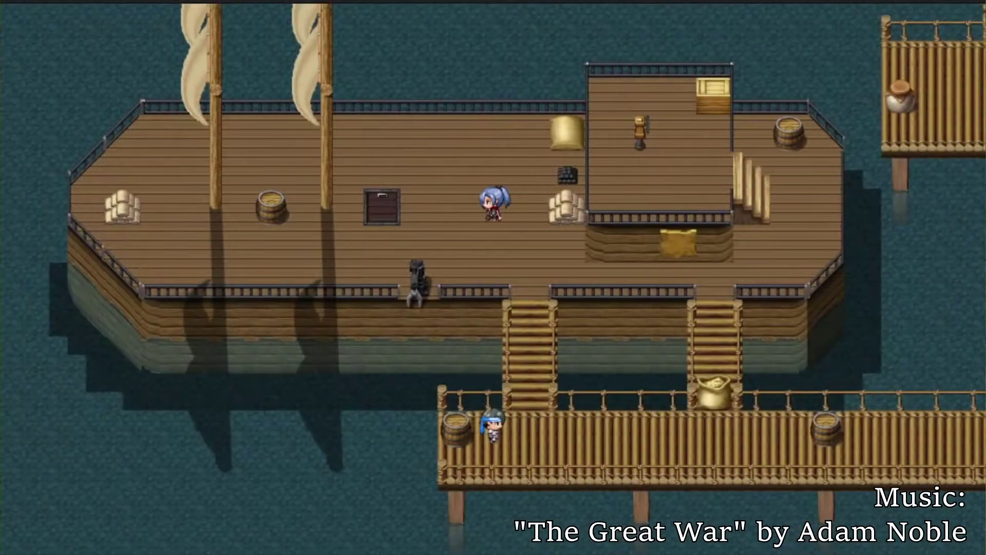
pyautogui.press('Up')
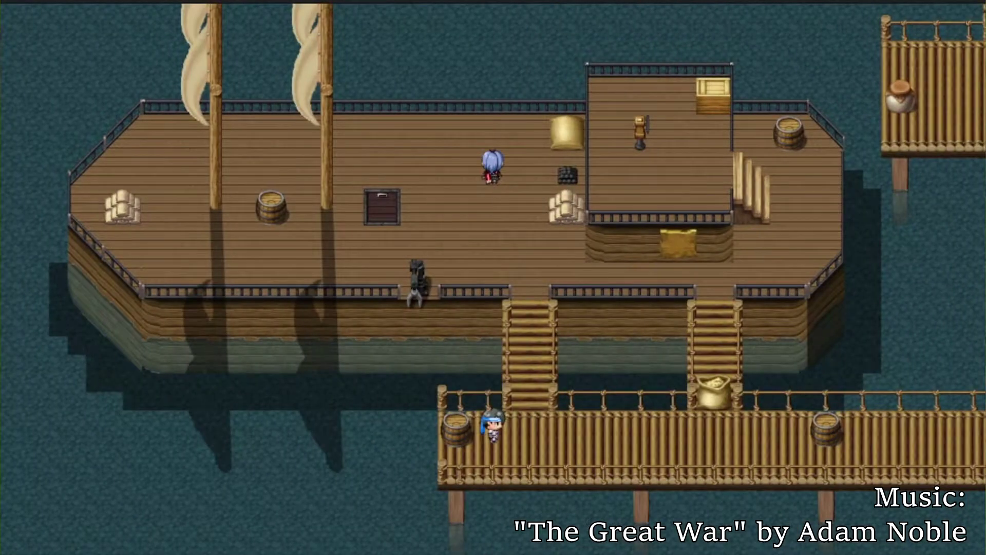
pyautogui.press('Left')
pyautogui.press('Up')
pyautogui.press('Down')
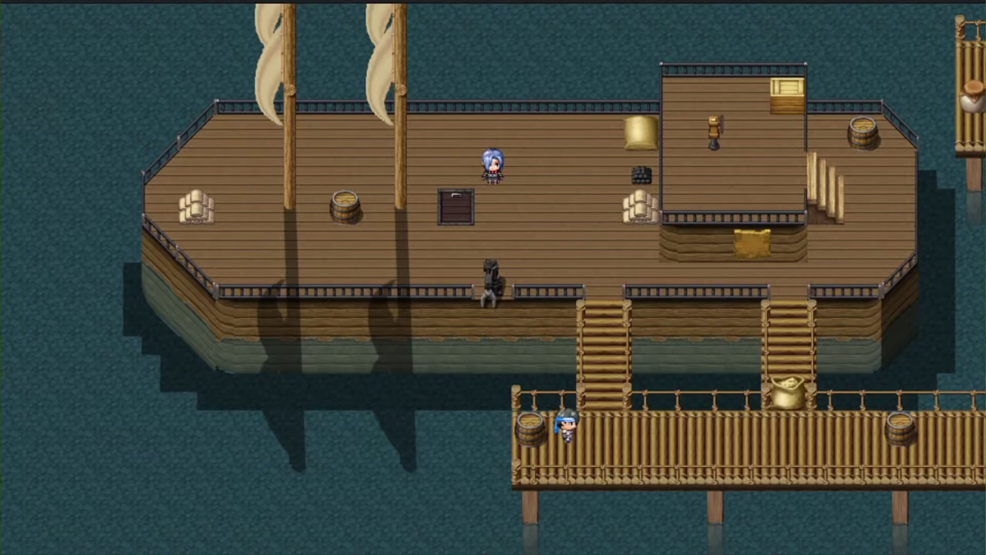
pyautogui.press('F12')
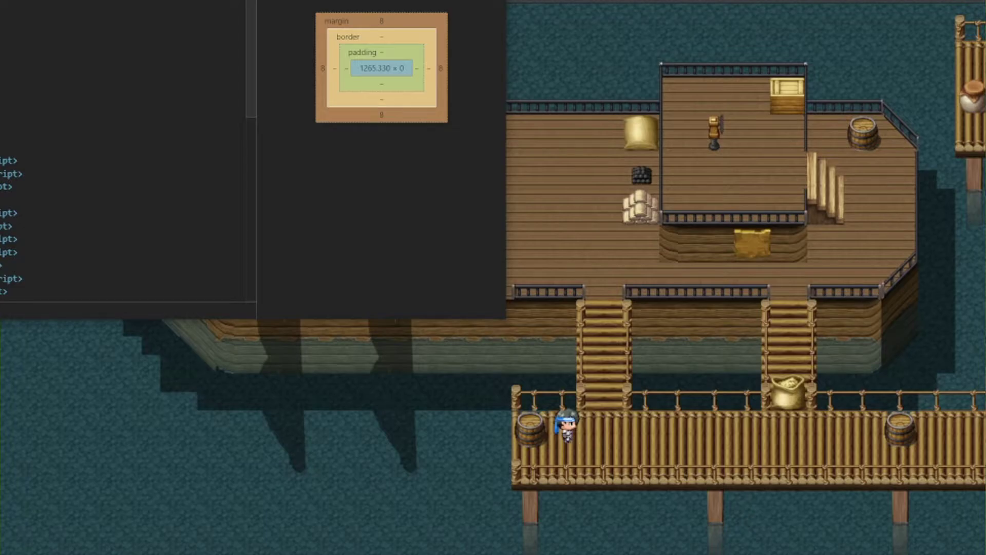
# Close dev tools and use the F9 debug menu's Teleport list to jump to MAP018:Cephren Town.
pyautogui.press('F12')
pyautogui.press('F9')
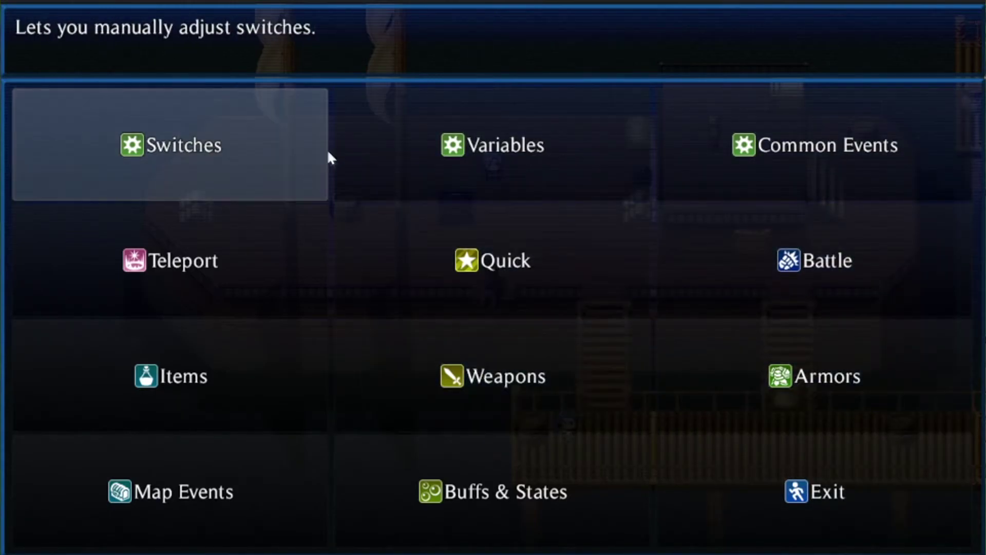
pyautogui.click(215, 263)
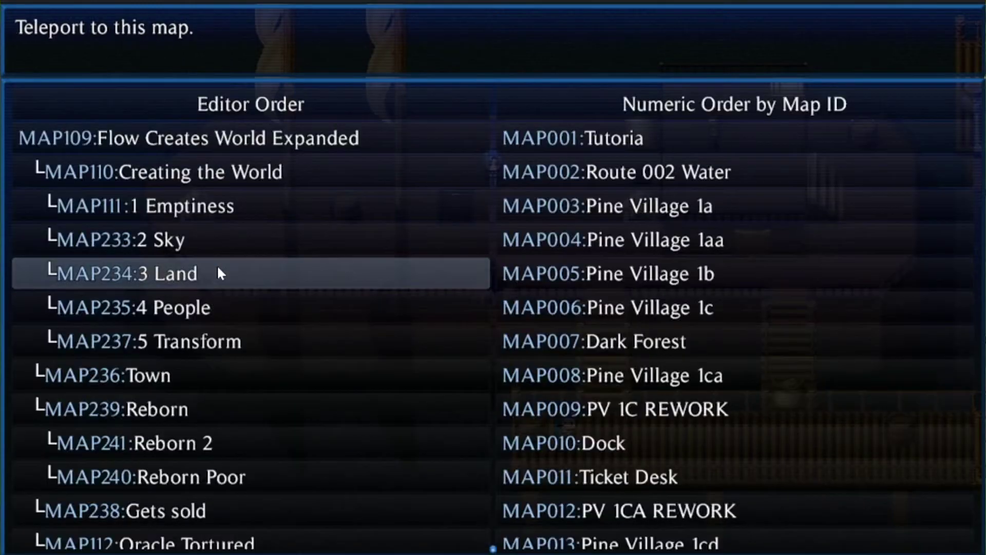
pyautogui.scroll(-20, 417, 401)
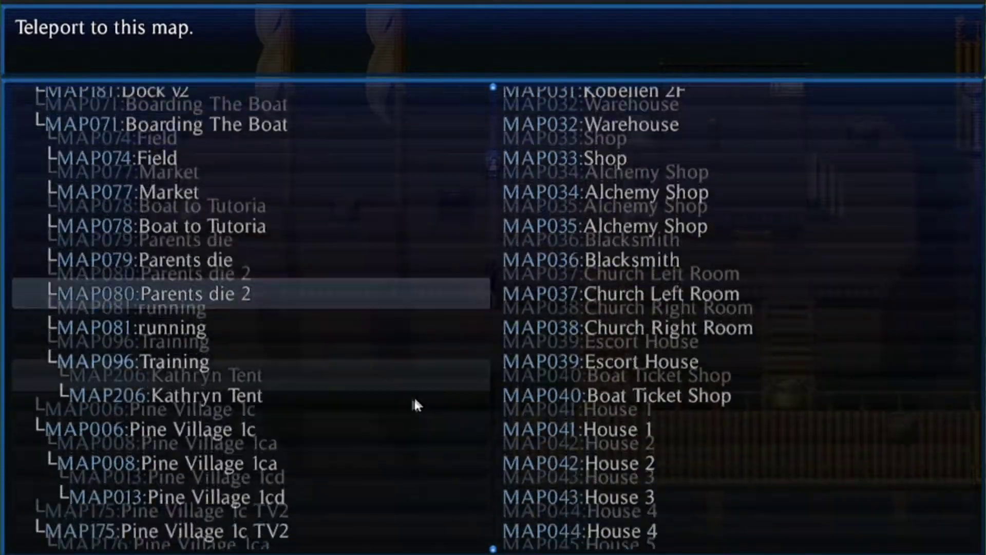
pyautogui.scroll(-20, 395, 399)
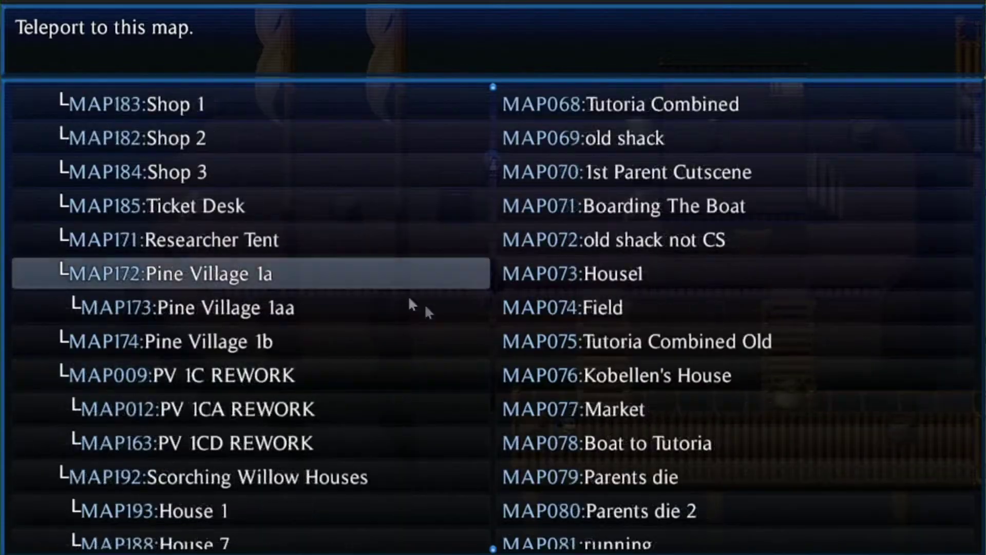
pyautogui.scroll(-13, 362, 460)
pyautogui.scroll(4, 298, 288)
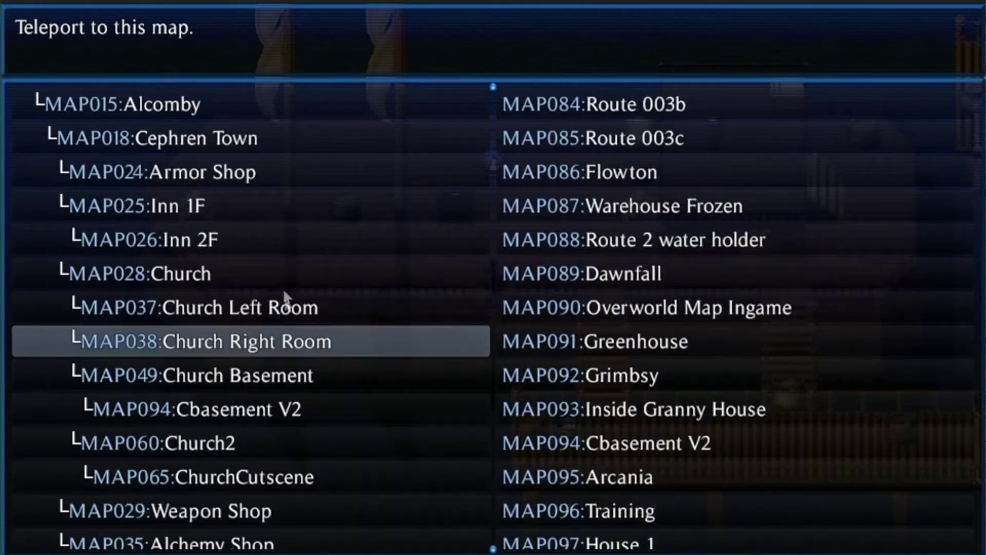
pyautogui.click(260, 132)
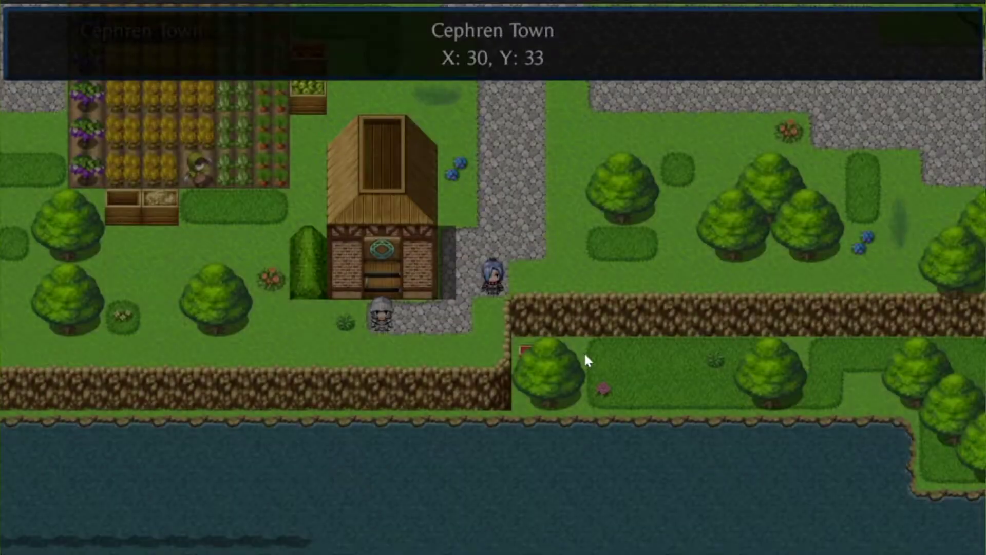
# Walk the player east along the Cephren Town road, down onto the harbour pier, and back up.
pyautogui.press('Up')
pyautogui.press('Right')
pyautogui.press('Right')
pyautogui.press('Right')
pyautogui.press('Right')
pyautogui.press('Right')
pyautogui.press('Right')
pyautogui.press('Right')
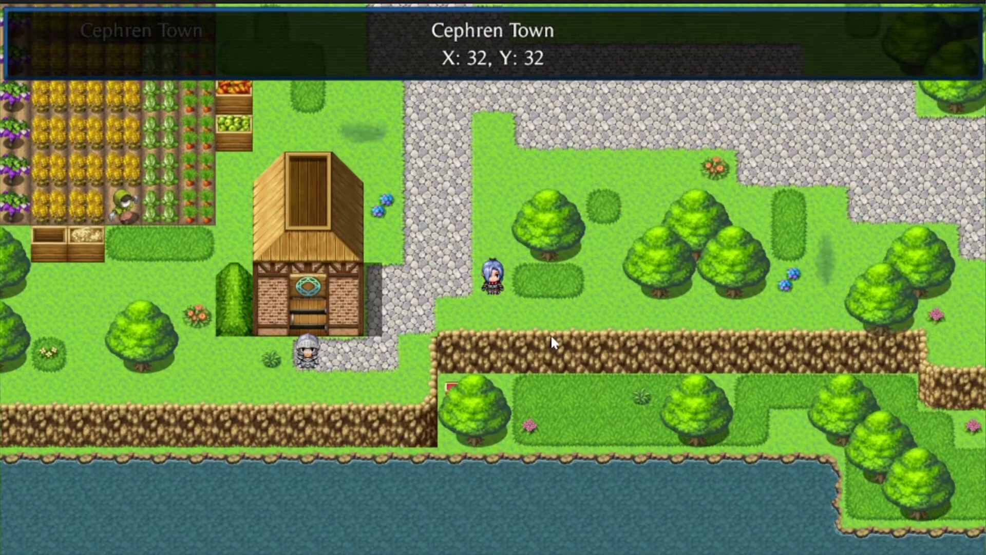
pyautogui.press('Right')
pyautogui.press('Right')
pyautogui.press('Right')
pyautogui.press('Right')
pyautogui.press('Right')
pyautogui.press('Right')
pyautogui.press('Right')
pyautogui.press('Right')
pyautogui.press('Right')
pyautogui.press('Right')
pyautogui.press('Right')
pyautogui.press('Right')
pyautogui.press('Right')
pyautogui.press('Right')
pyautogui.press('Right')
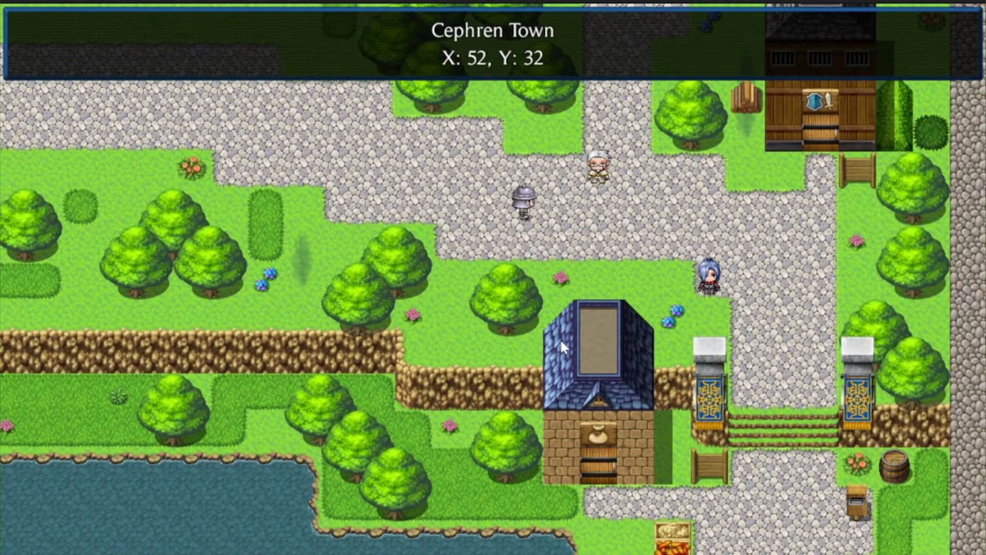
pyautogui.press('Down')
pyautogui.press('Down')
pyautogui.press('Down')
pyautogui.press('Down')
pyautogui.press('Down')
pyautogui.press('Down')
pyautogui.press('Right')
pyautogui.press('Right')
pyautogui.press('Down')
pyautogui.press('Down')
pyautogui.press('Down')
pyautogui.press('Down')
pyautogui.press('Down')
pyautogui.press('Down')
pyautogui.press('Down')
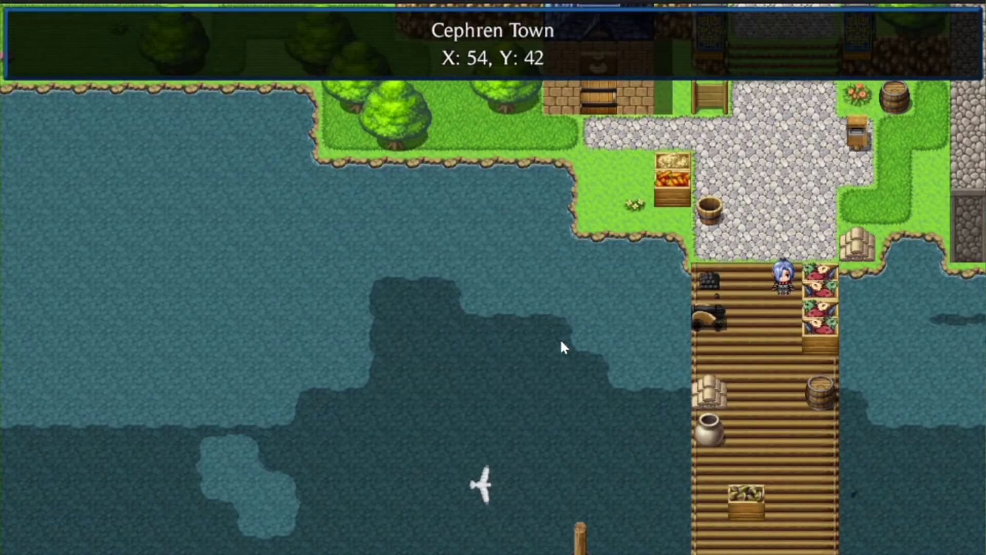
pyautogui.press('Down')
pyautogui.press('Down')
pyautogui.press('Down')
pyautogui.press('Down')
pyautogui.press('Left')
pyautogui.press('Down')
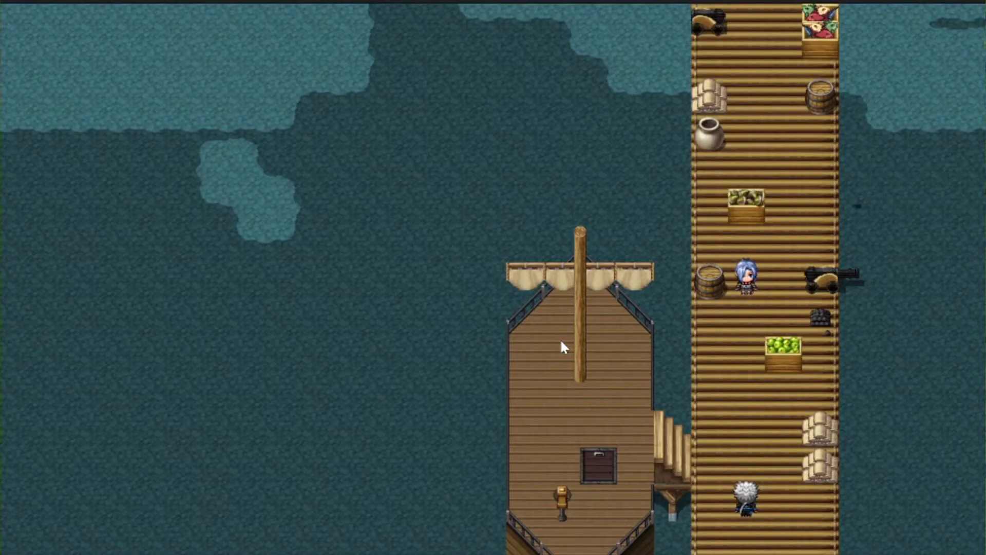
pyautogui.press('Right')
pyautogui.press('Up')
pyautogui.press('Up')
pyautogui.press('Up')
pyautogui.press('Up')
pyautogui.press('Up')
pyautogui.press('Up')
pyautogui.press('Up')
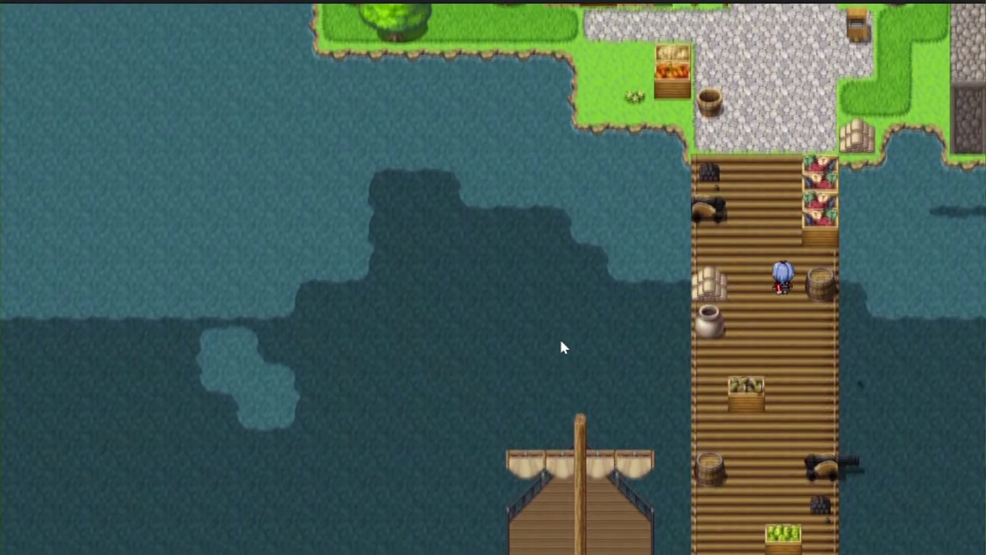